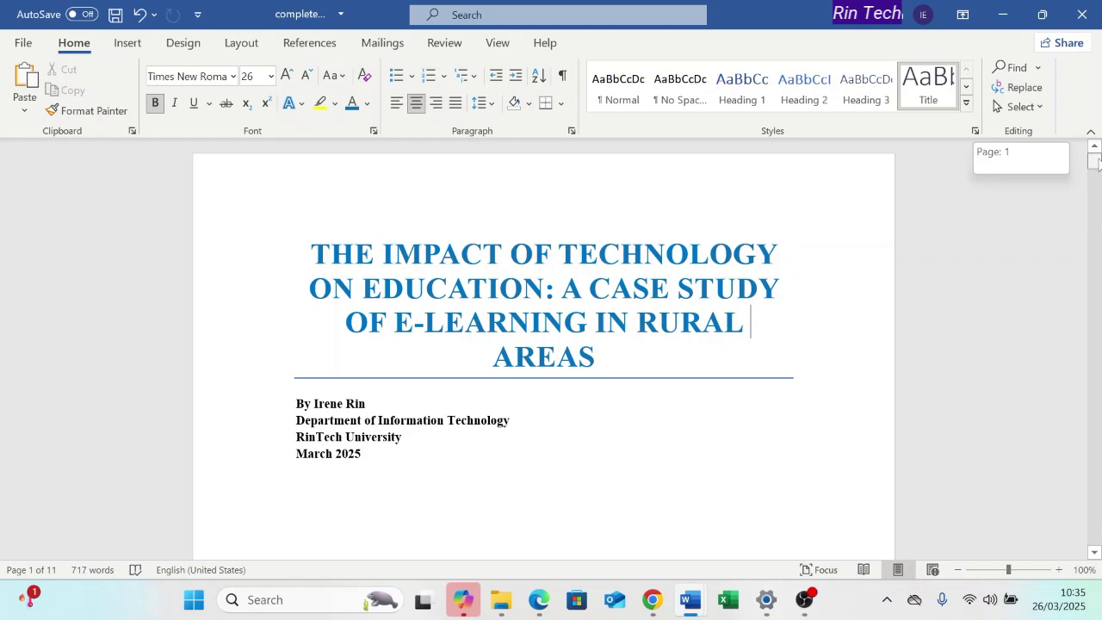
- Look through the research report from the title page past the abstract and table of contents to the Chapter One sections
drag(1098, 164, 1098, 177)
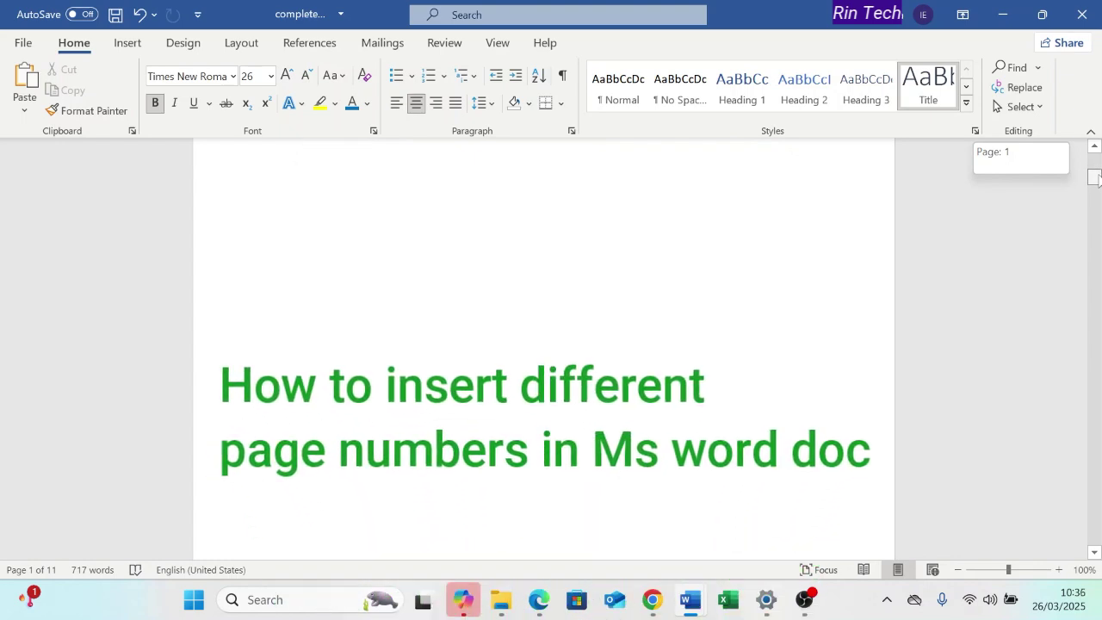
drag(1098, 178, 1095, 395)
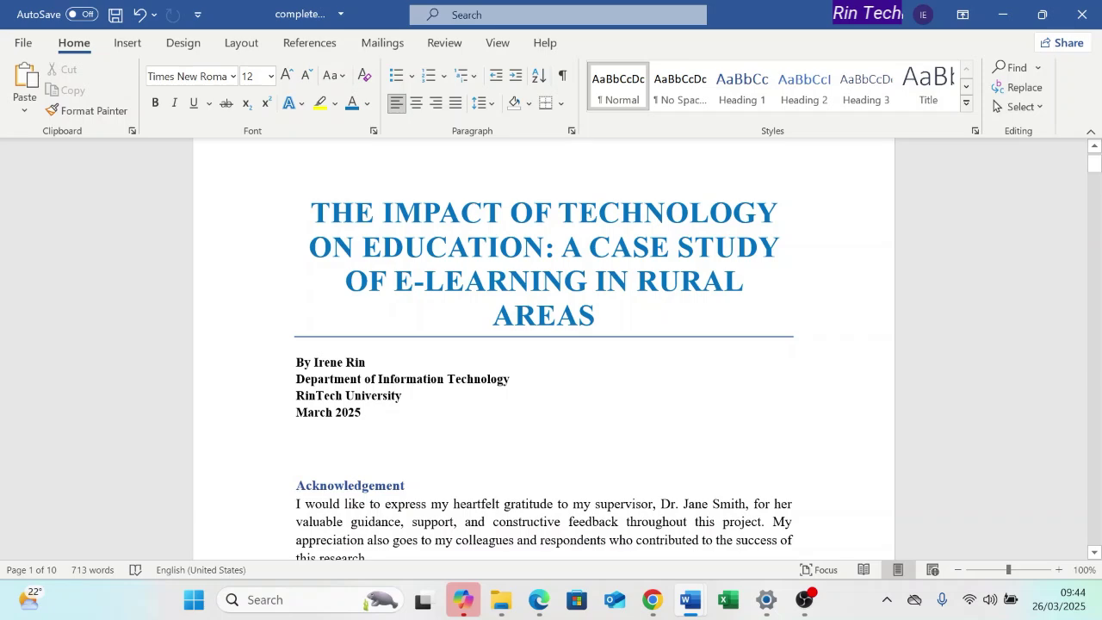
scroll(599, 402, down, 10)
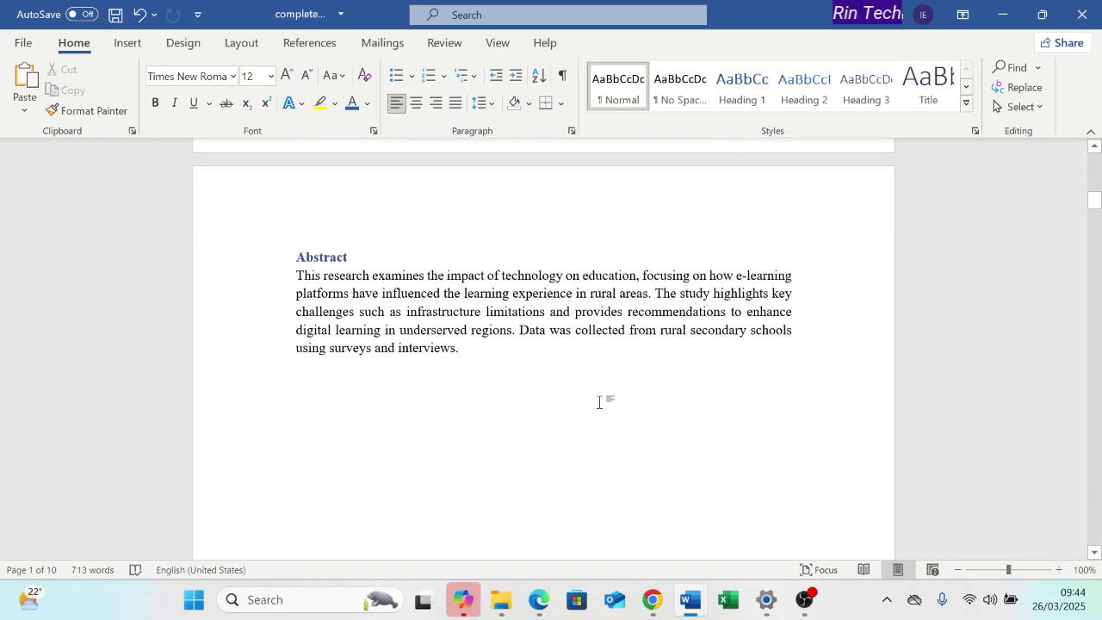
scroll(599, 402, down, 2)
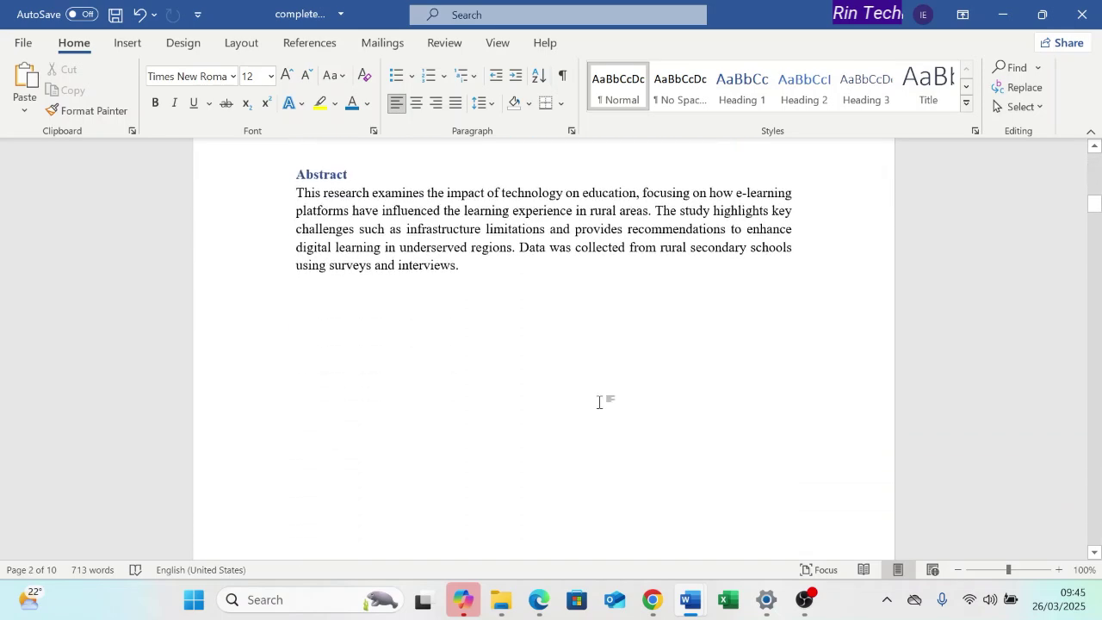
scroll(600, 402, down, 15)
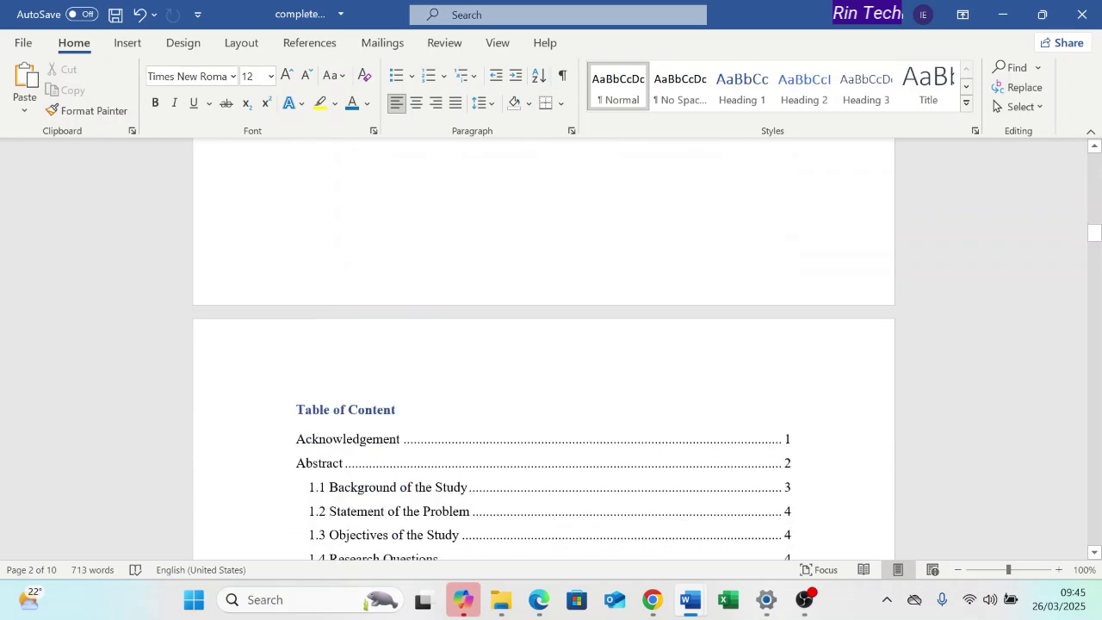
scroll(545, 349, down, 20)
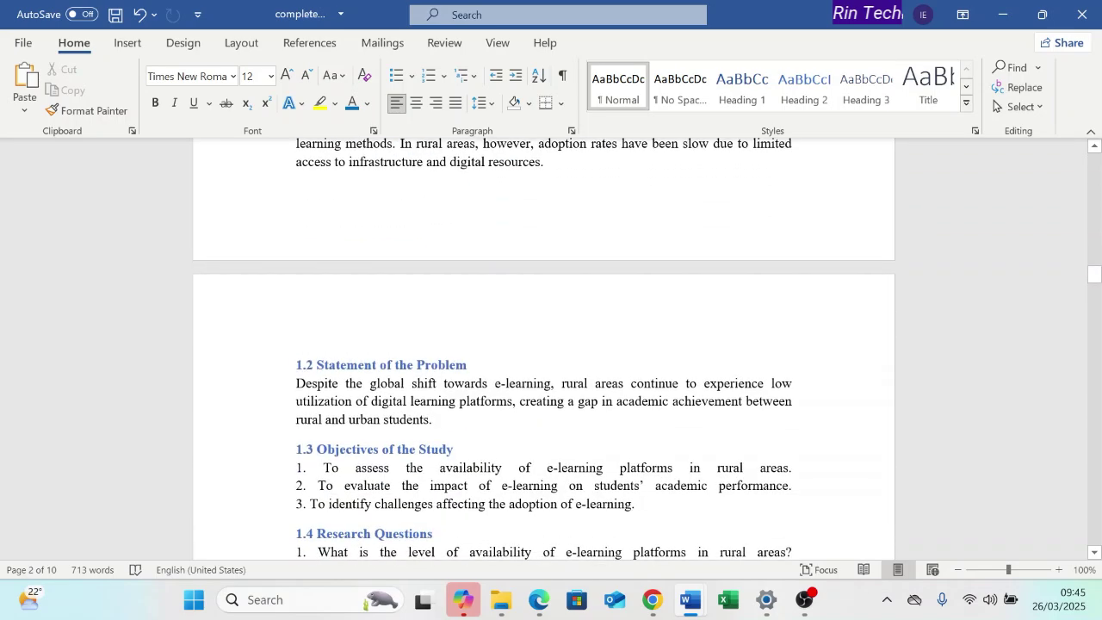
scroll(599, 403, down, 7)
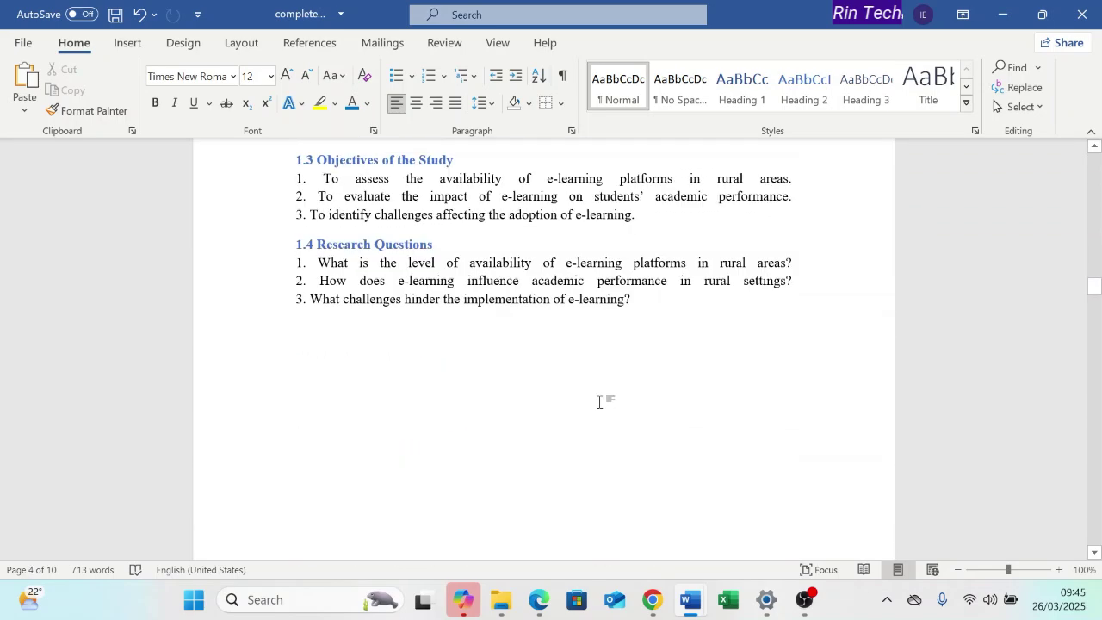
- Add an empty line below the date on the title page and insert a Next Page section break there, before the Acknowledgement
key(ctrl+Home)
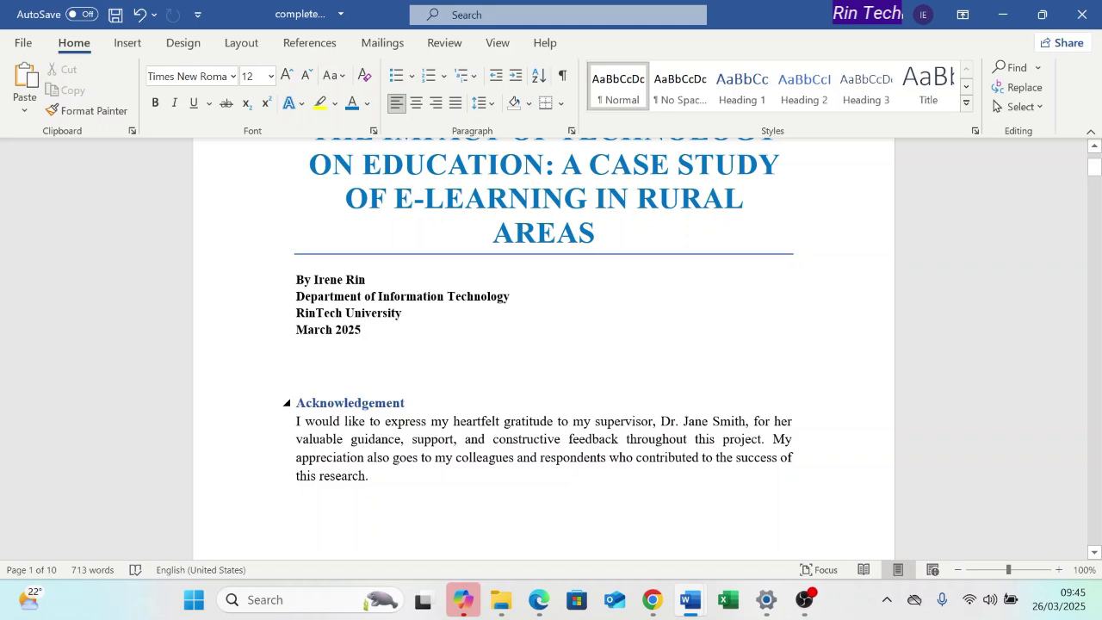
key(Return)
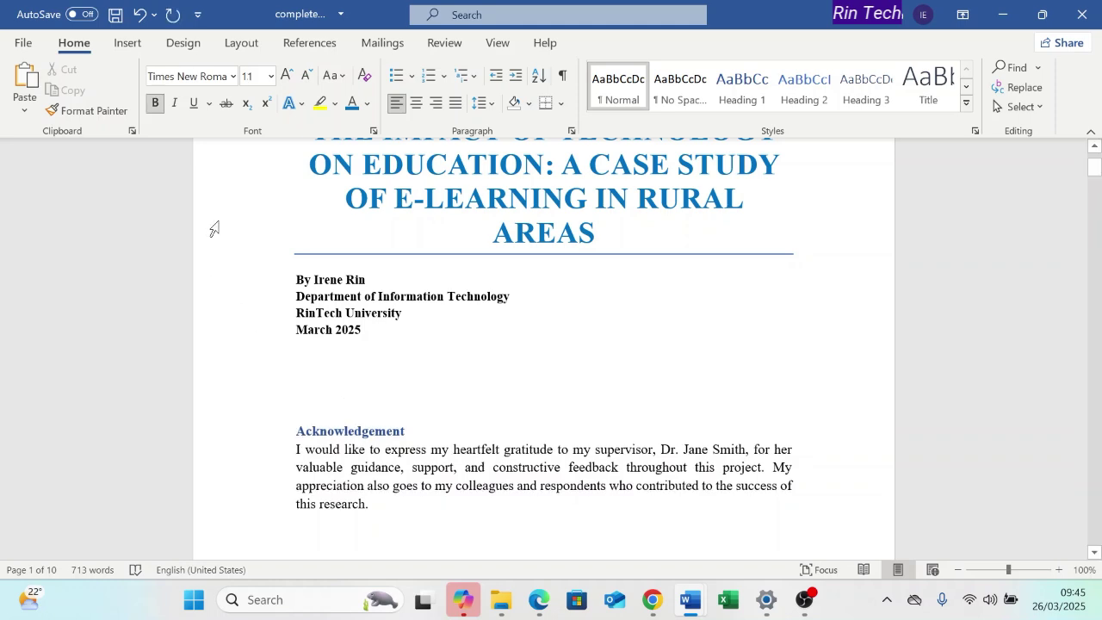
click(230, 45)
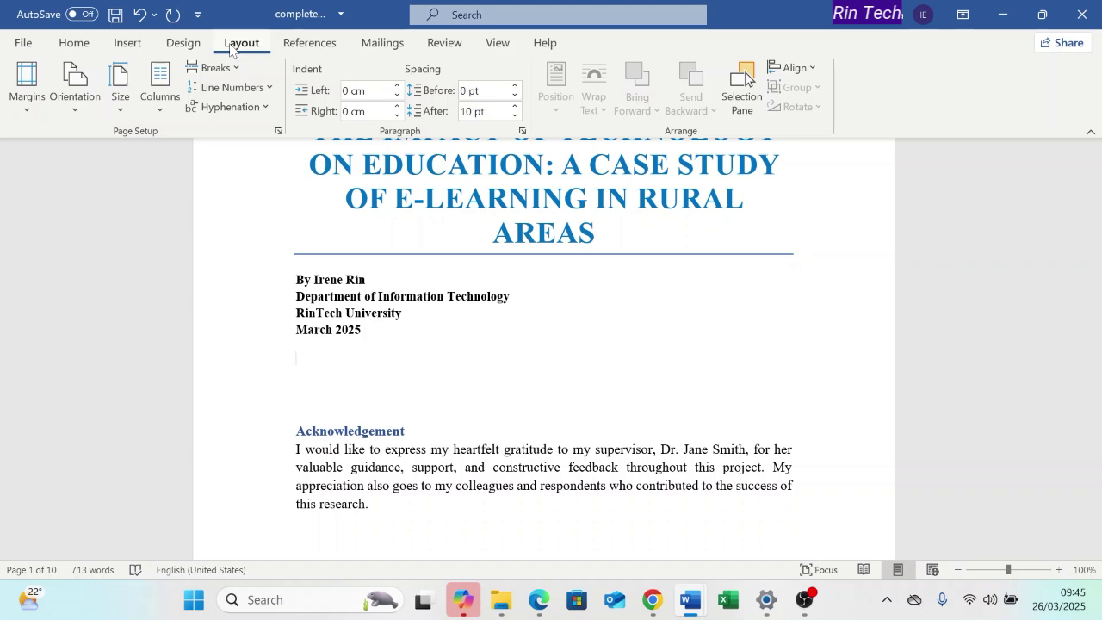
click(226, 68)
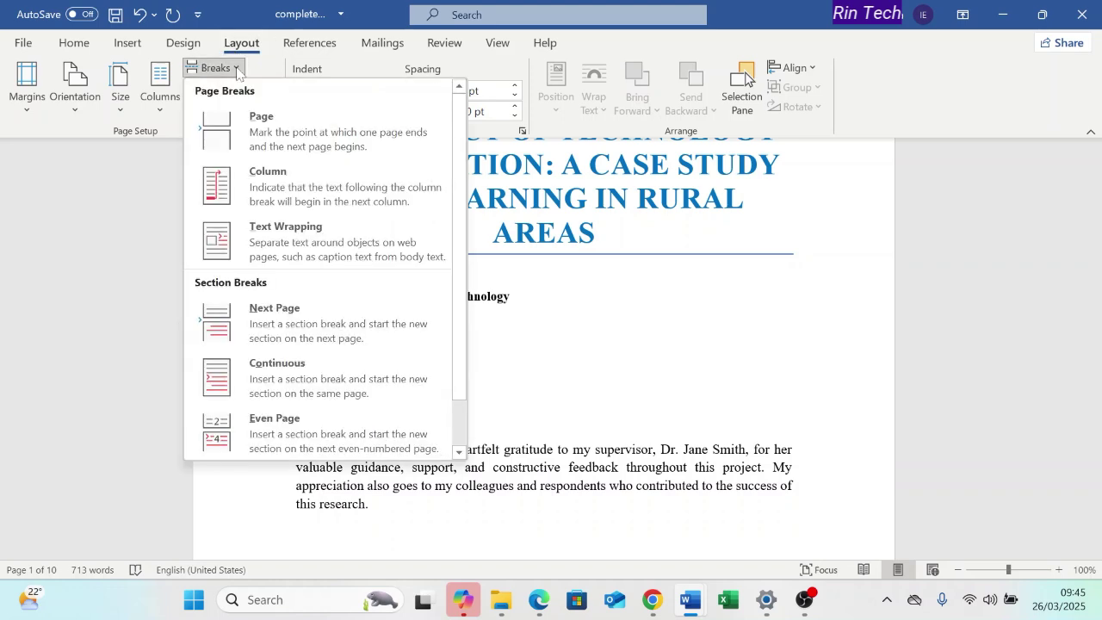
click(295, 310)
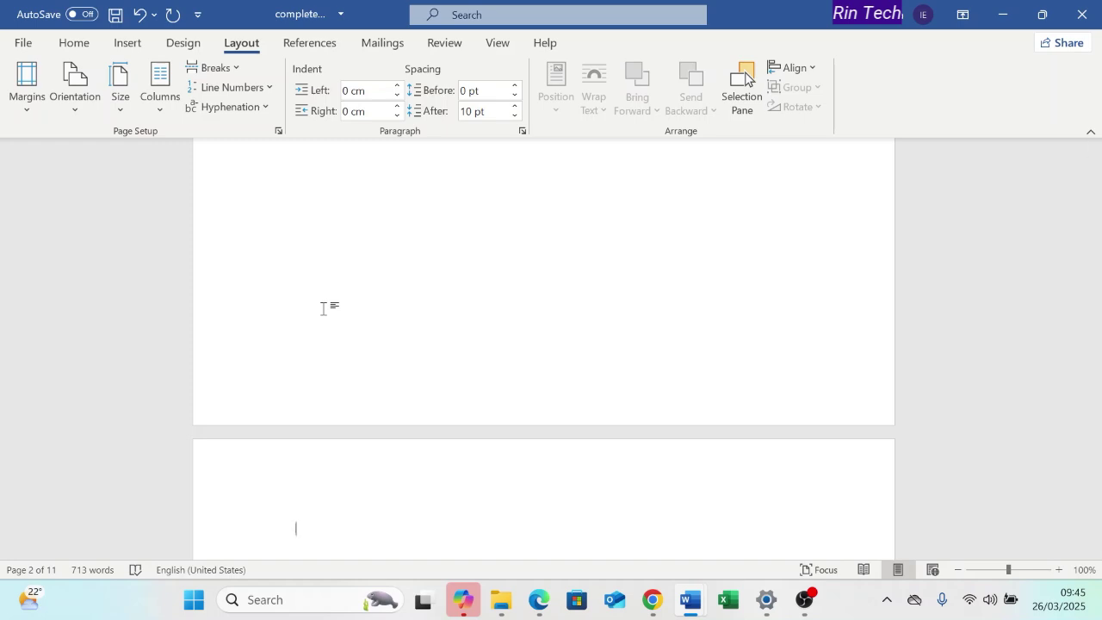
scroll(324, 308, down, 1)
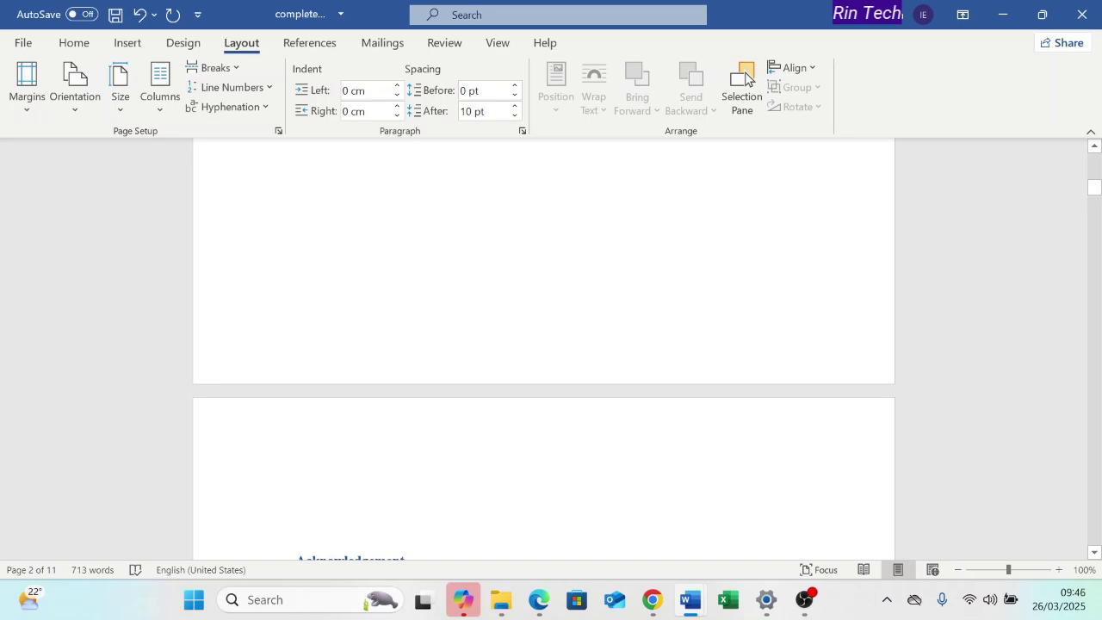
- Open the title page's footer for editing, examine the section labels on the title and Acknowledgement pages, and return to the body text
double_click(373, 355)
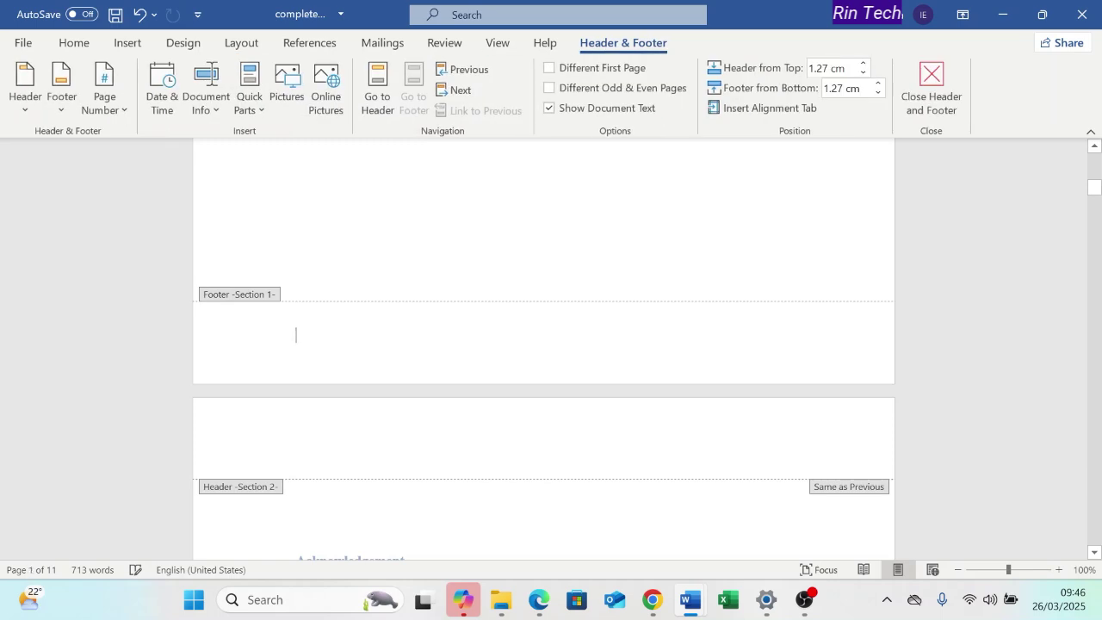
scroll(373, 355, up, 5)
scroll(373, 355, up, 2)
scroll(373, 355, down, 4)
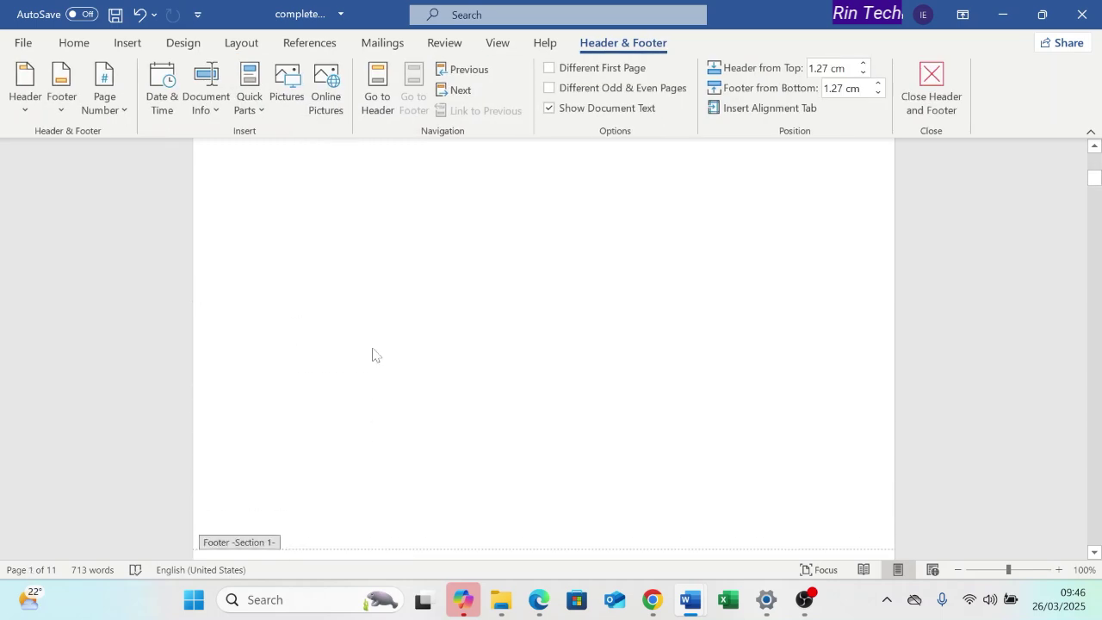
scroll(372, 355, down, 2)
scroll(339, 373, down, 2)
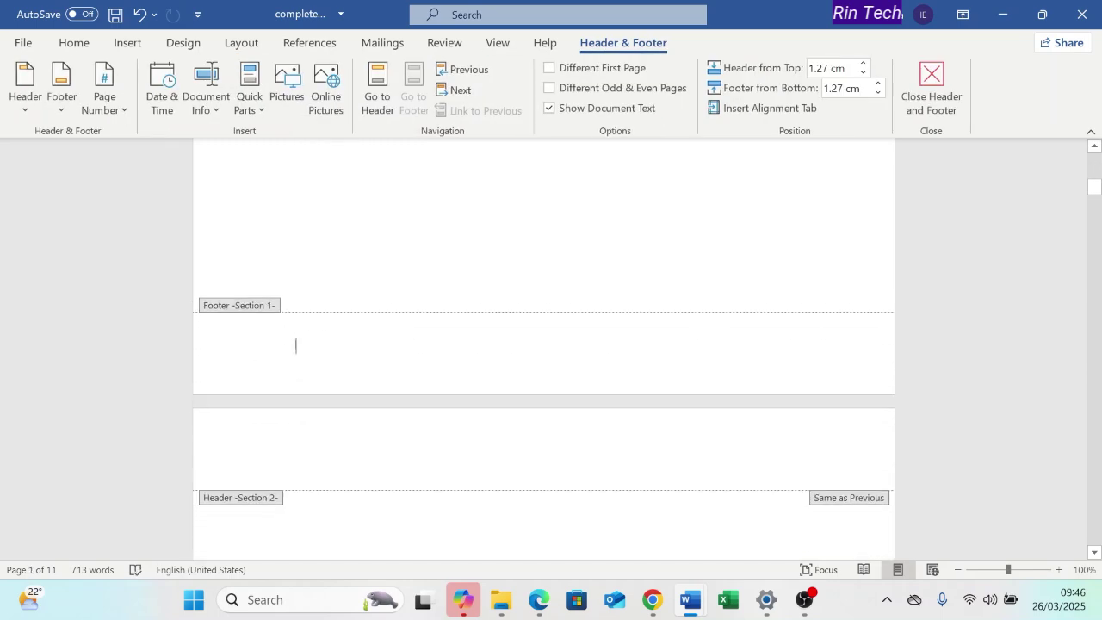
scroll(340, 373, down, 5)
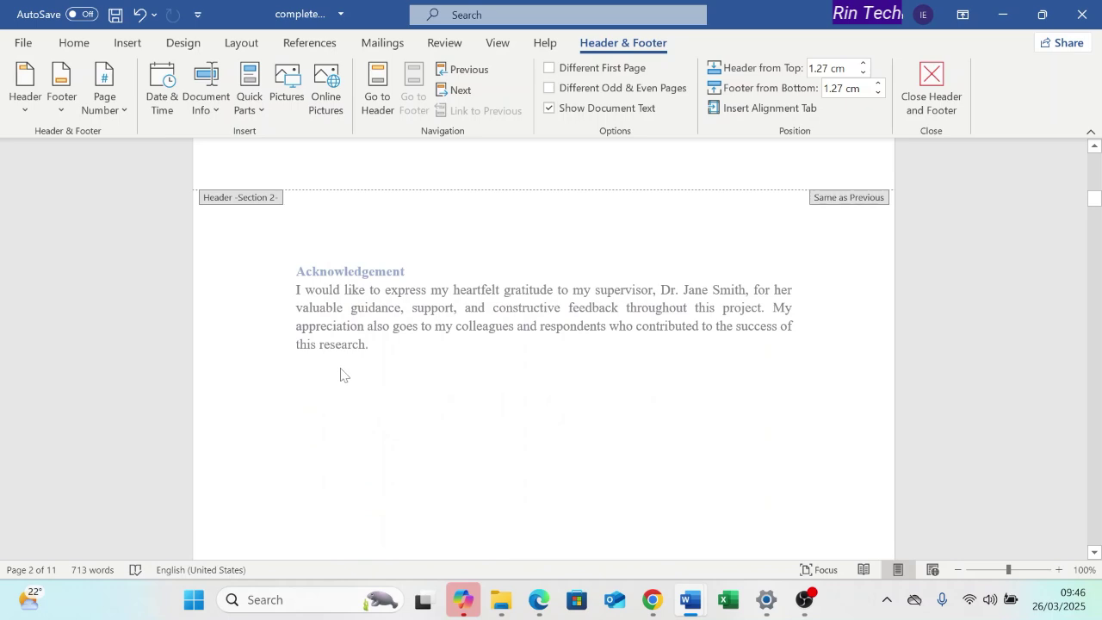
scroll(362, 371, down, 6)
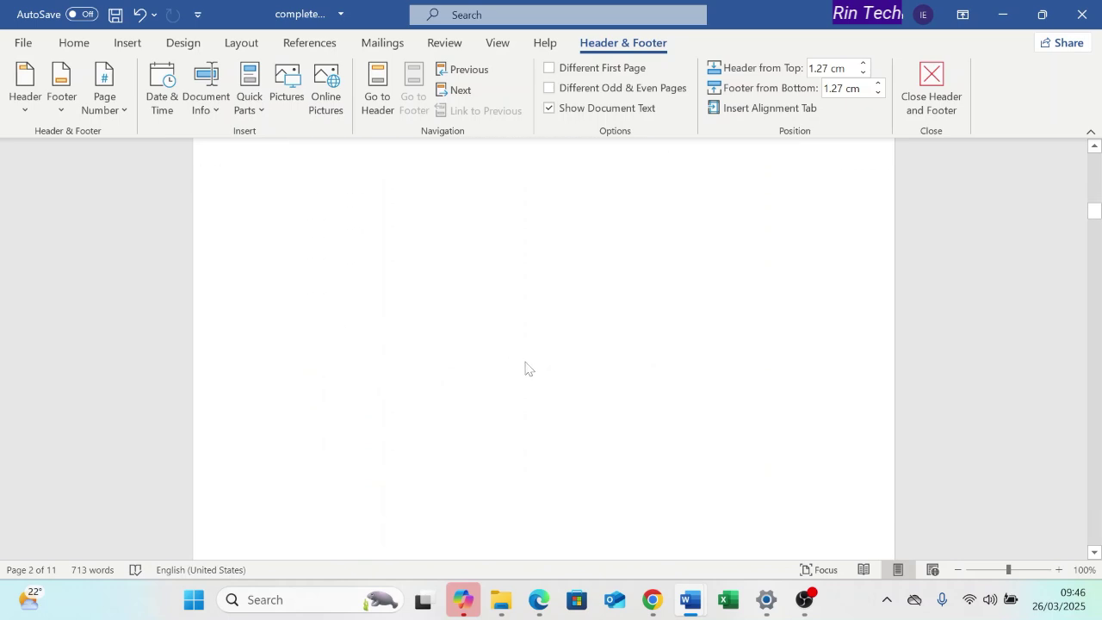
drag(1094, 232, 1101, 177)
double_click(280, 306)
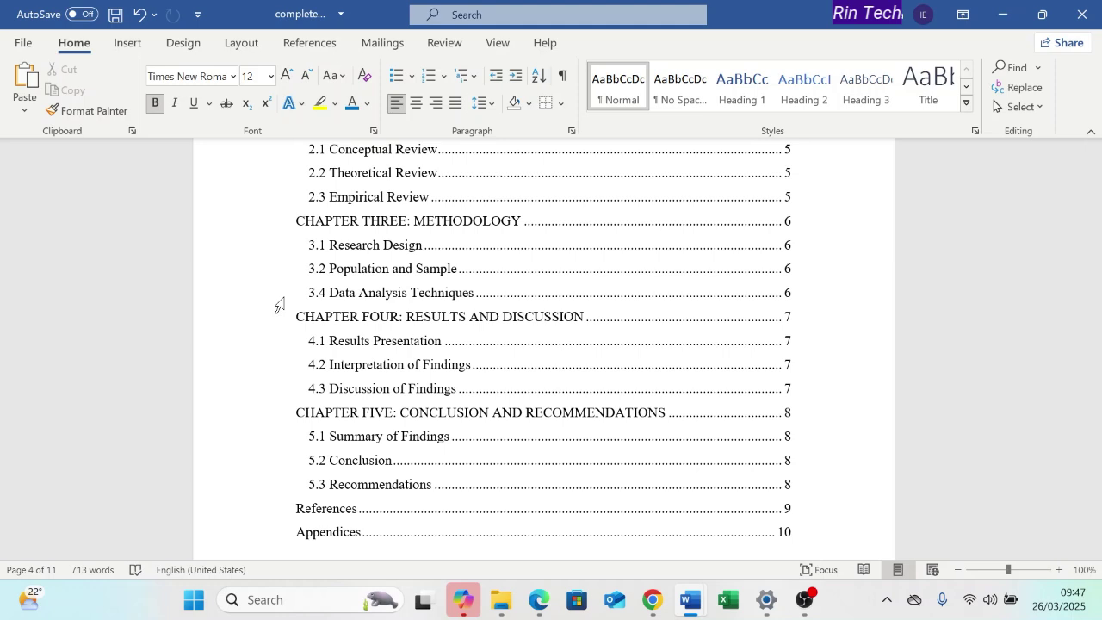
- Insert a Next Page section break directly before the CHAPTER ONE: INTRODUCTION heading, below the table of contents
scroll(280, 305, down, 2)
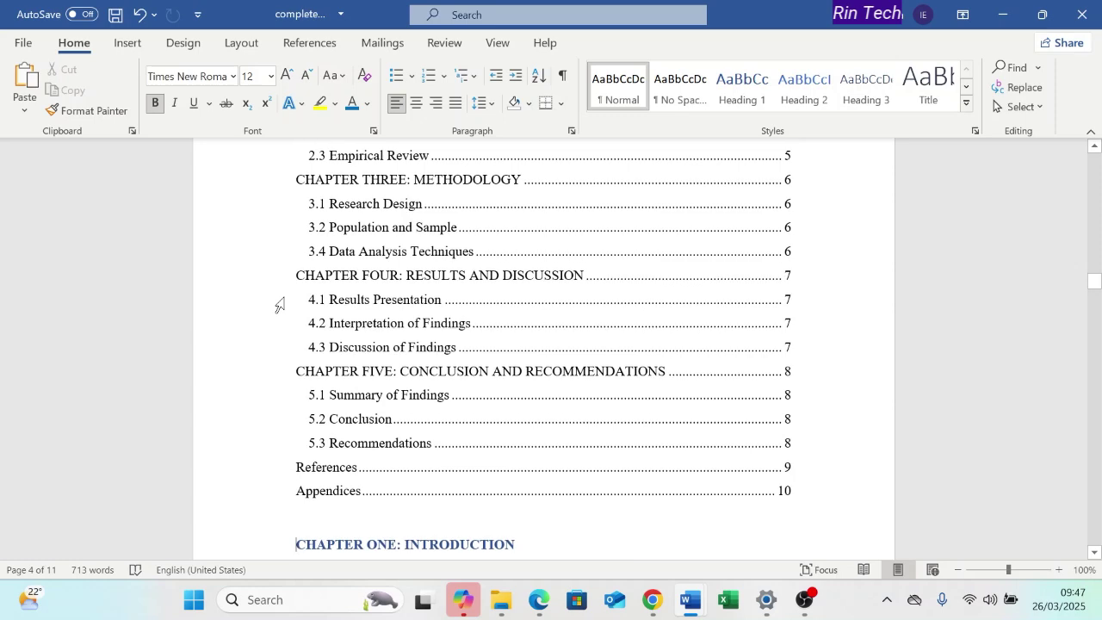
scroll(279, 306, down, 2)
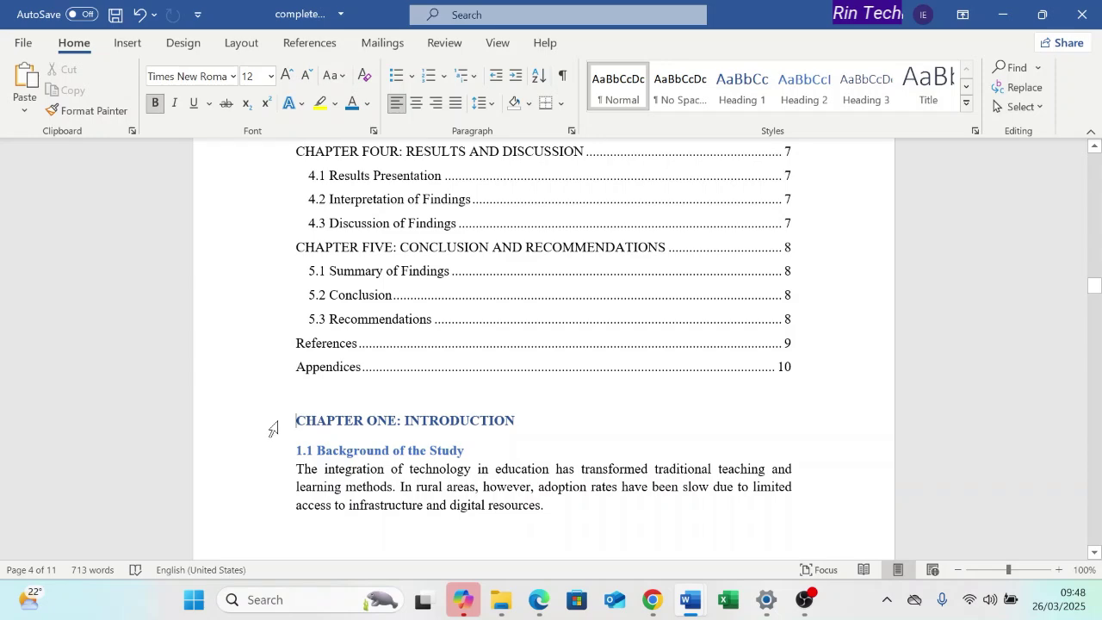
scroll(274, 430, down, 1)
click(242, 43)
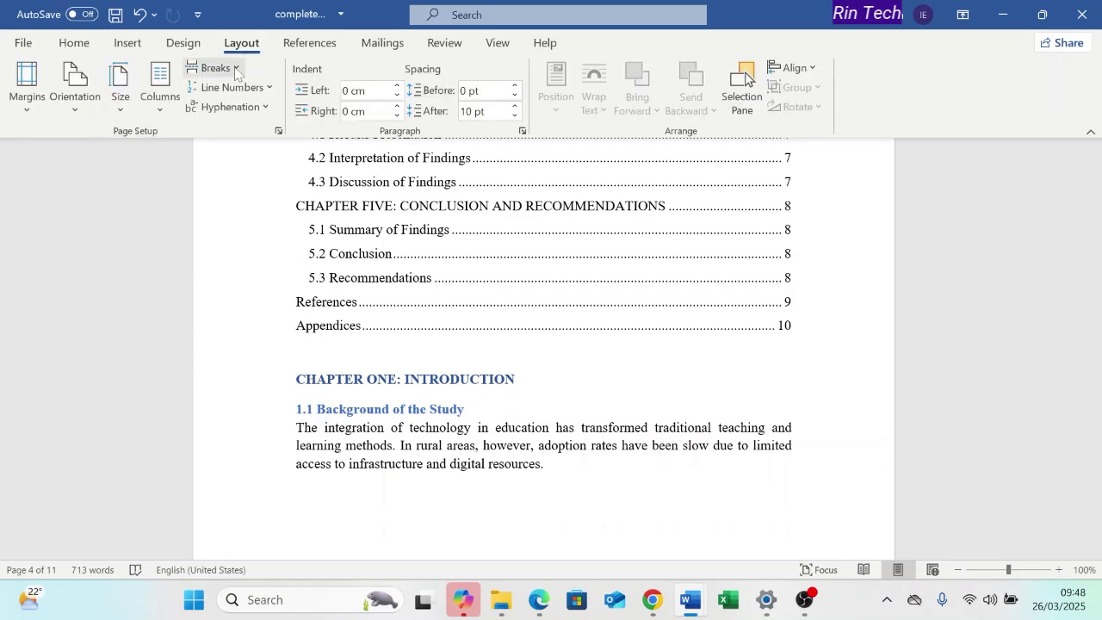
click(234, 71)
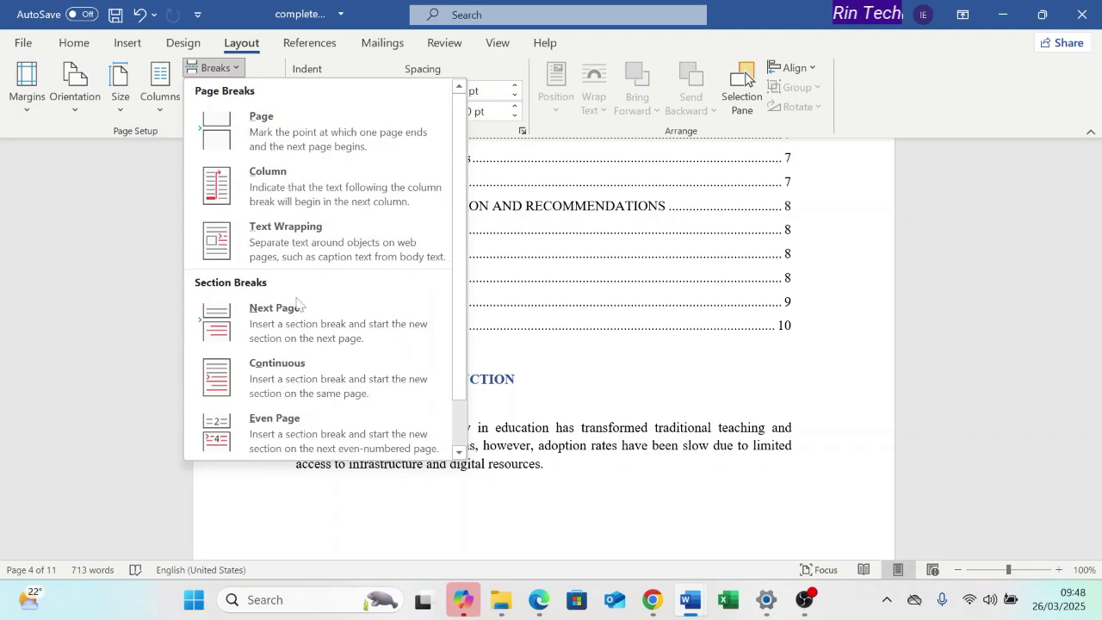
click(294, 324)
- Open the header and footer areas and check the section labels from Chapter One through the rest of the document
double_click(420, 396)
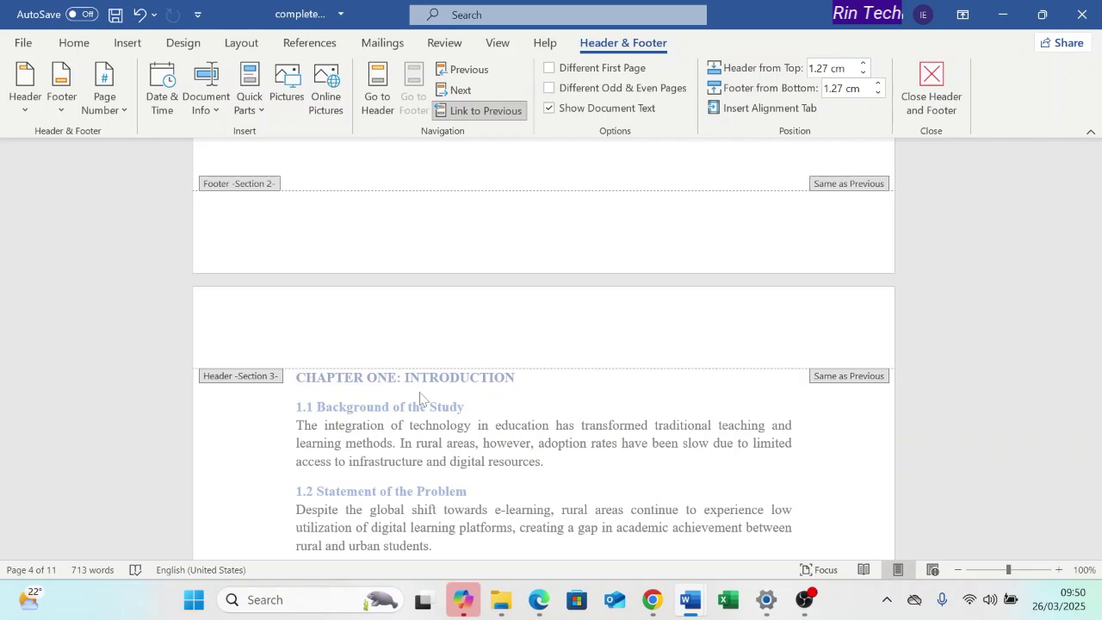
scroll(420, 398, down, 2)
scroll(420, 401, down, 1)
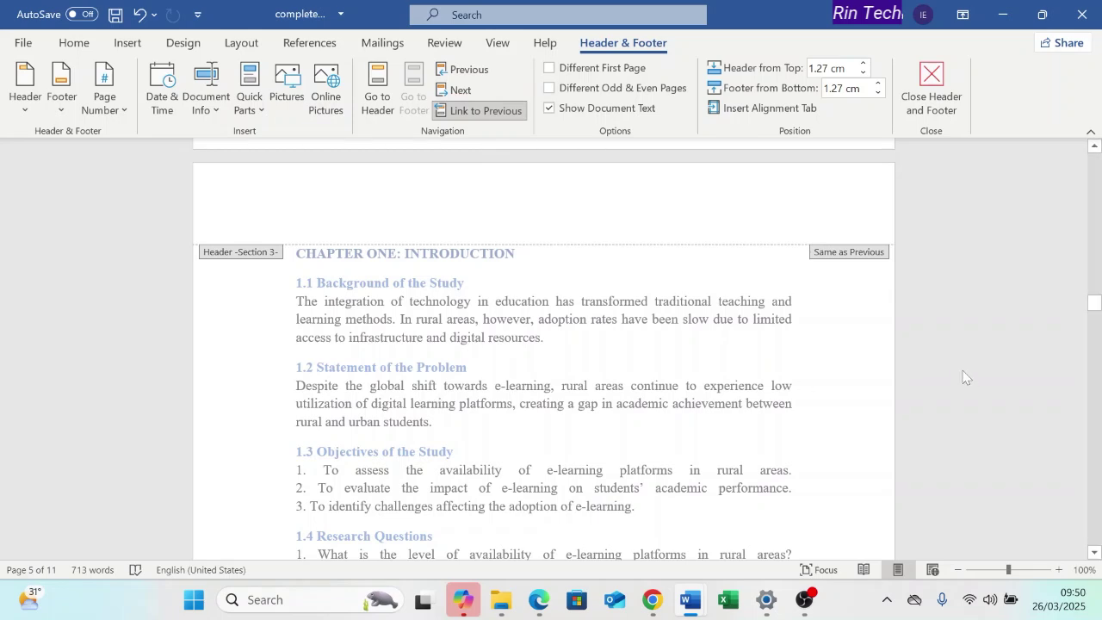
drag(1093, 314, 1096, 539)
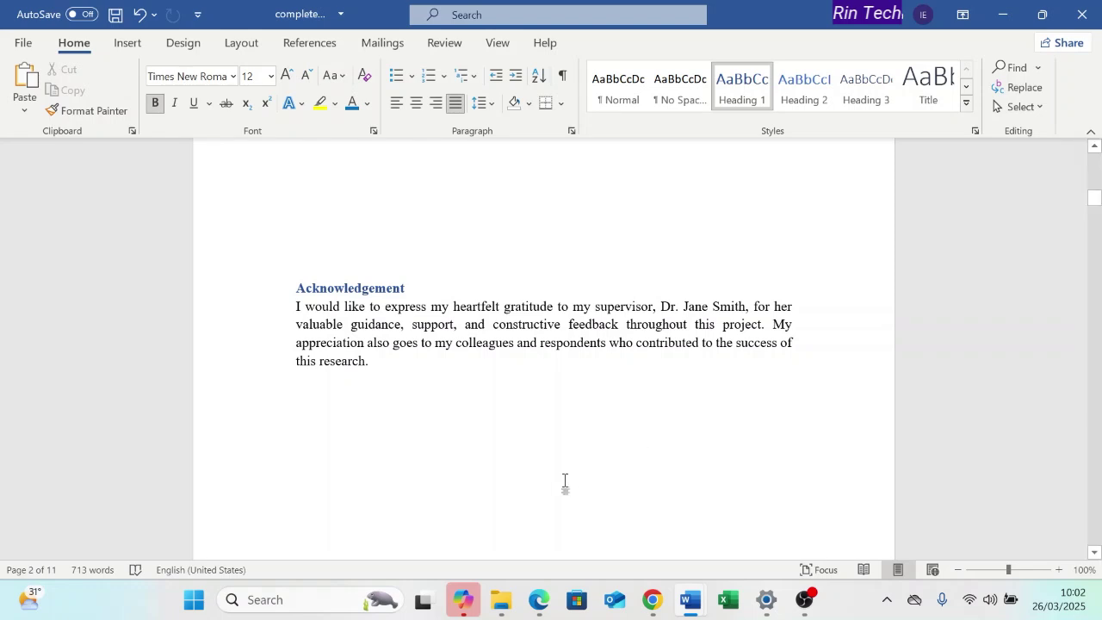
- Insert a centred Plain Number 2 page number at the bottom of the Acknowledgement page in section 2, and close header and footer editing
scroll(464, 475, down, 2)
scroll(430, 474, down, 4)
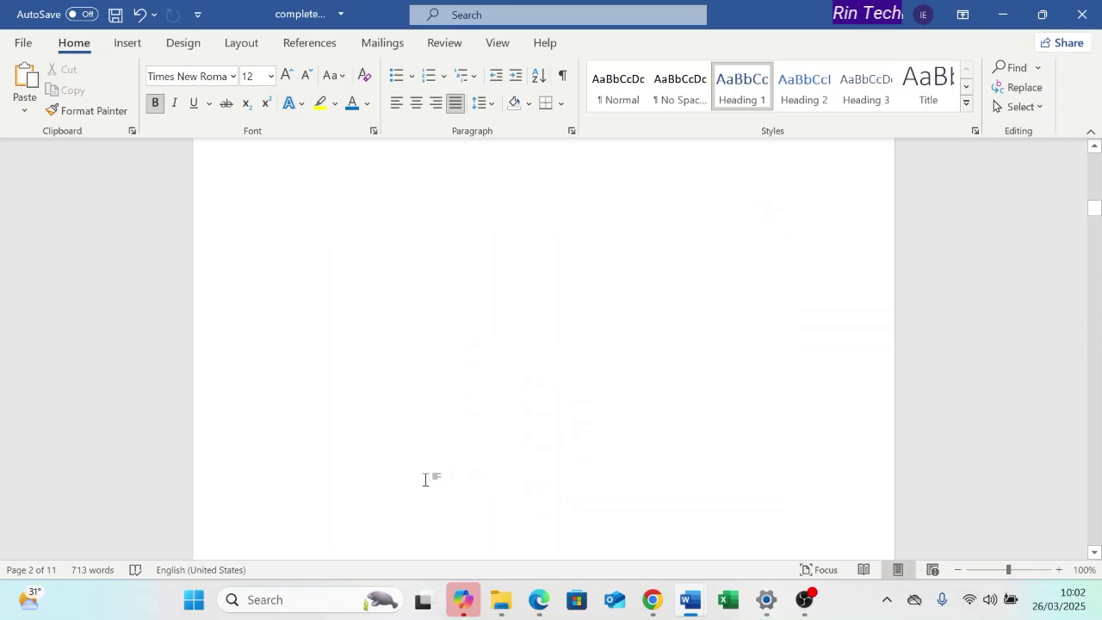
scroll(310, 456, down, 6)
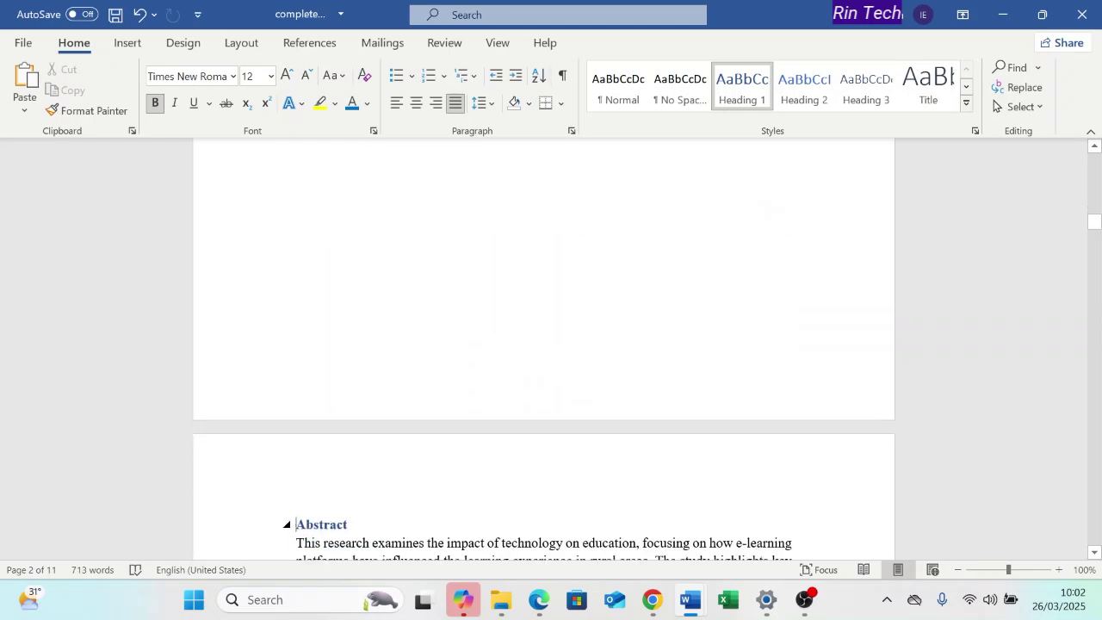
double_click(276, 383)
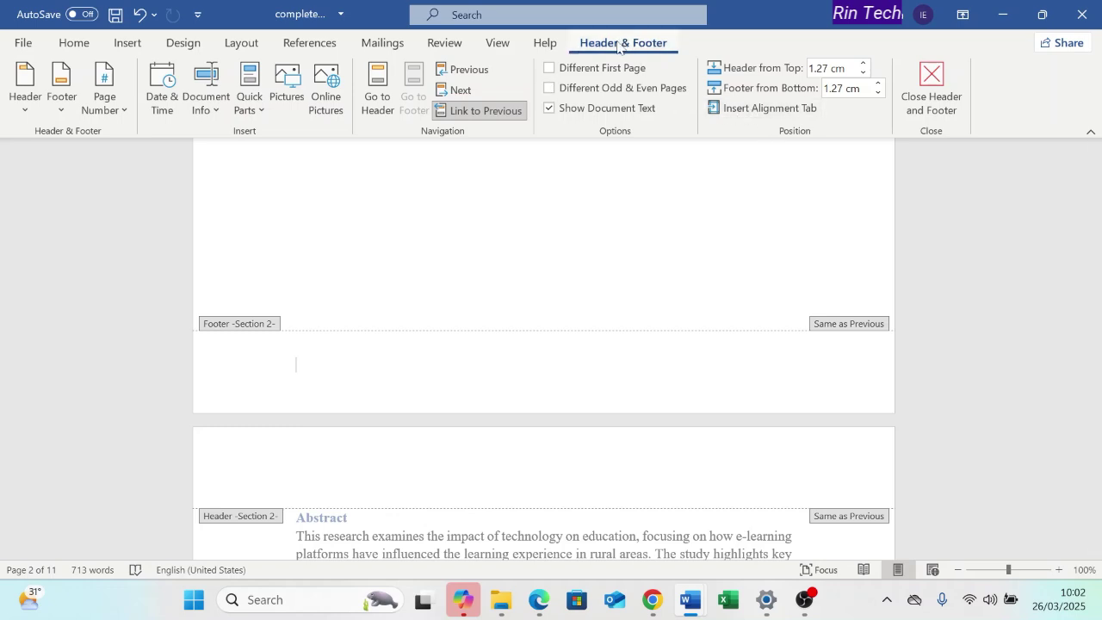
click(124, 112)
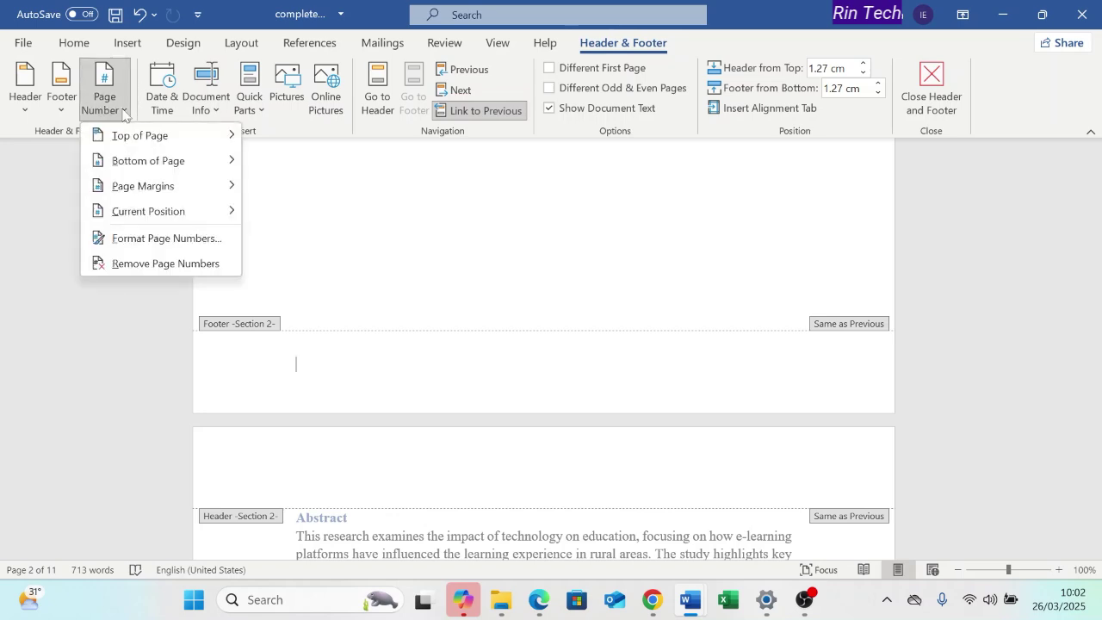
mouse_move(129, 163)
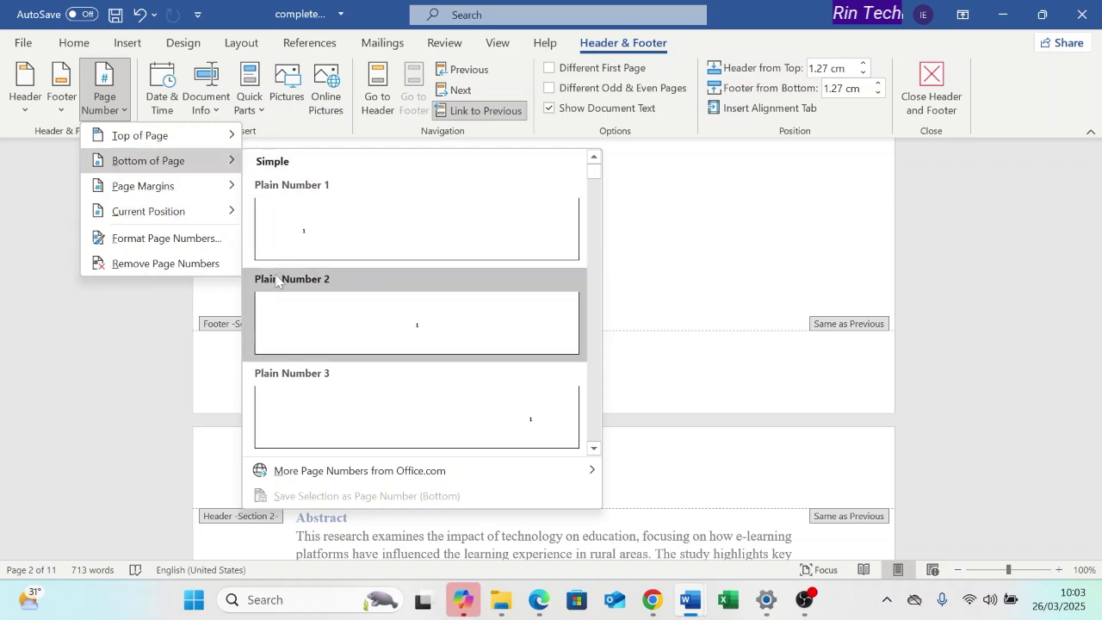
click(315, 309)
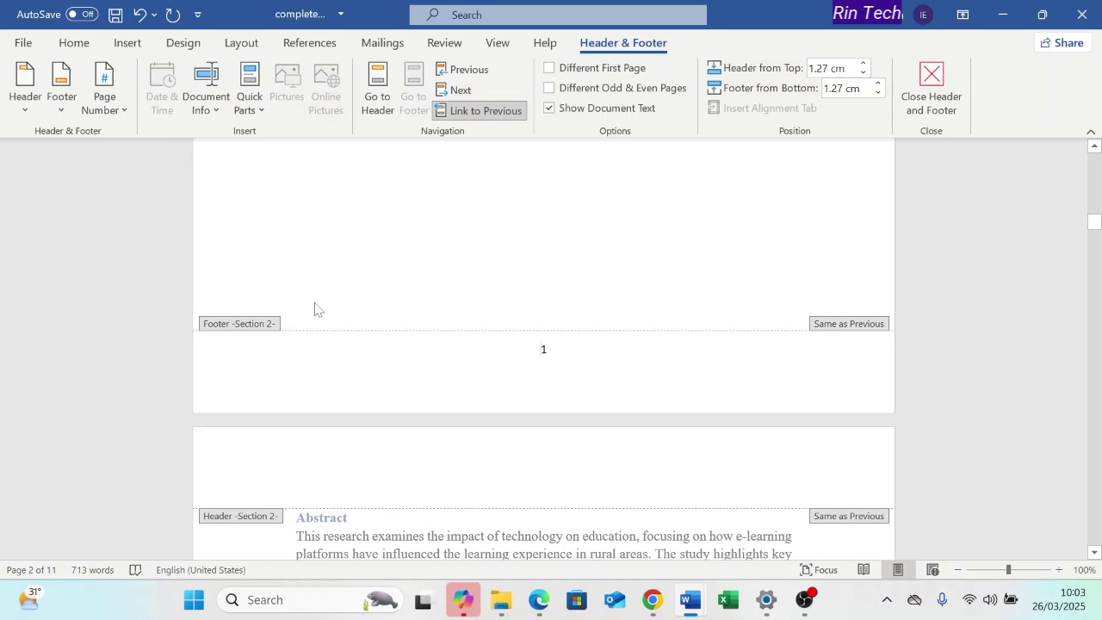
scroll(569, 301, up, 1)
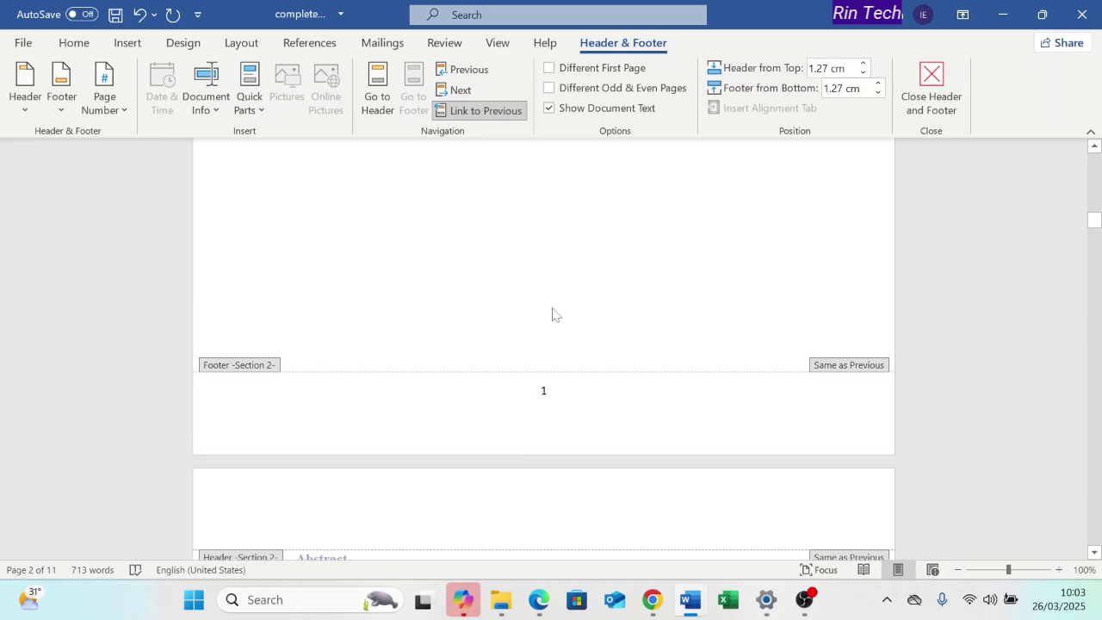
click(919, 83)
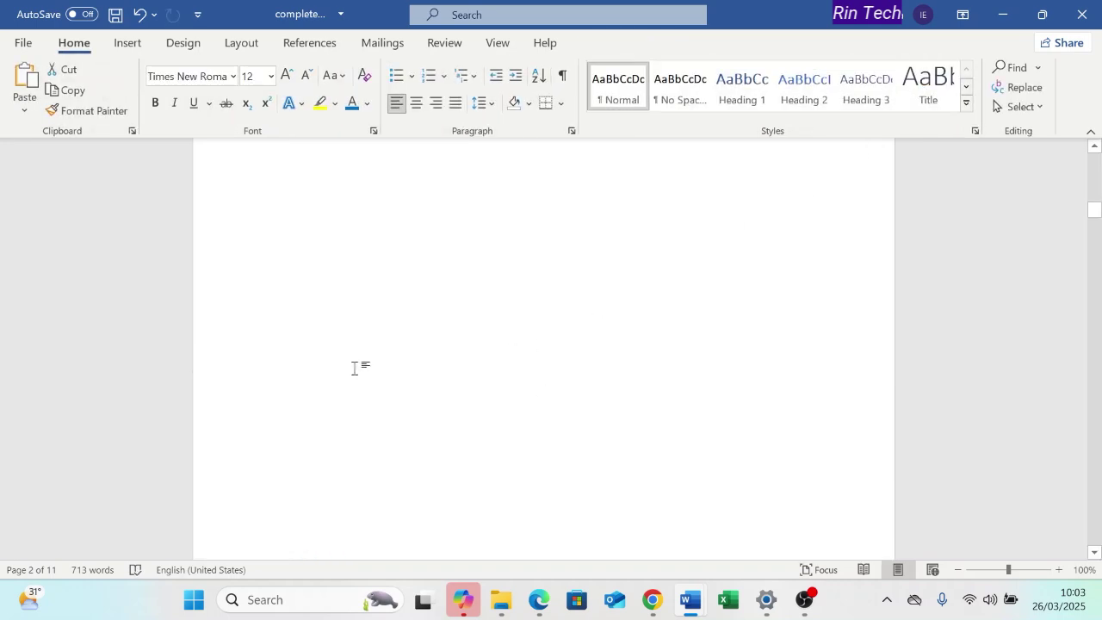
- Browse the available number styles for the bottom of the page, including Plain Number 2, and dismiss the gallery
click(127, 45)
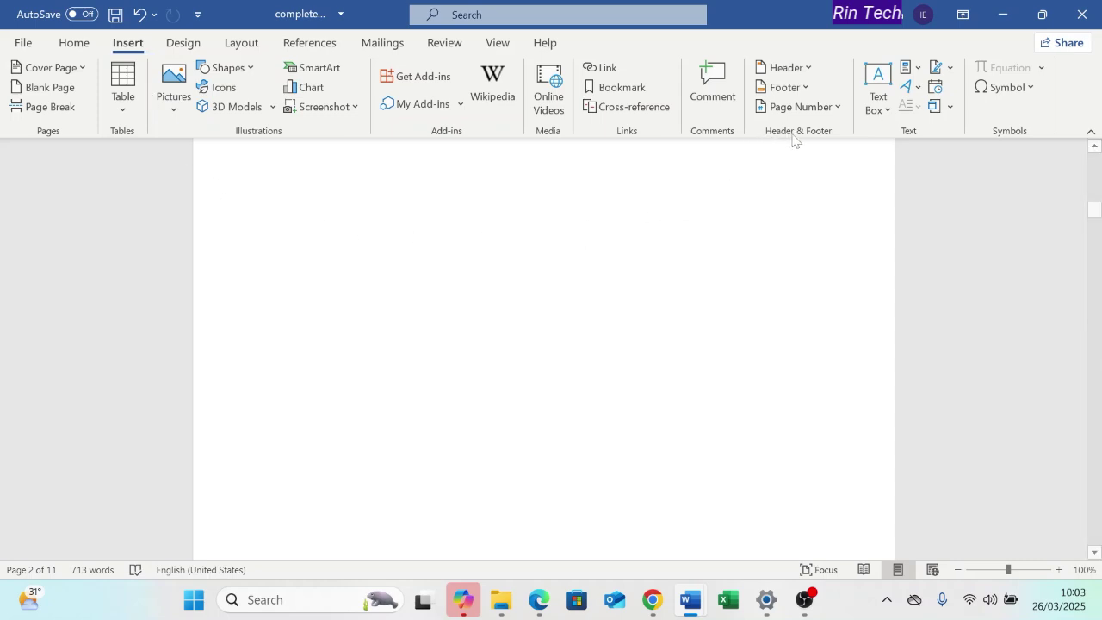
click(838, 108)
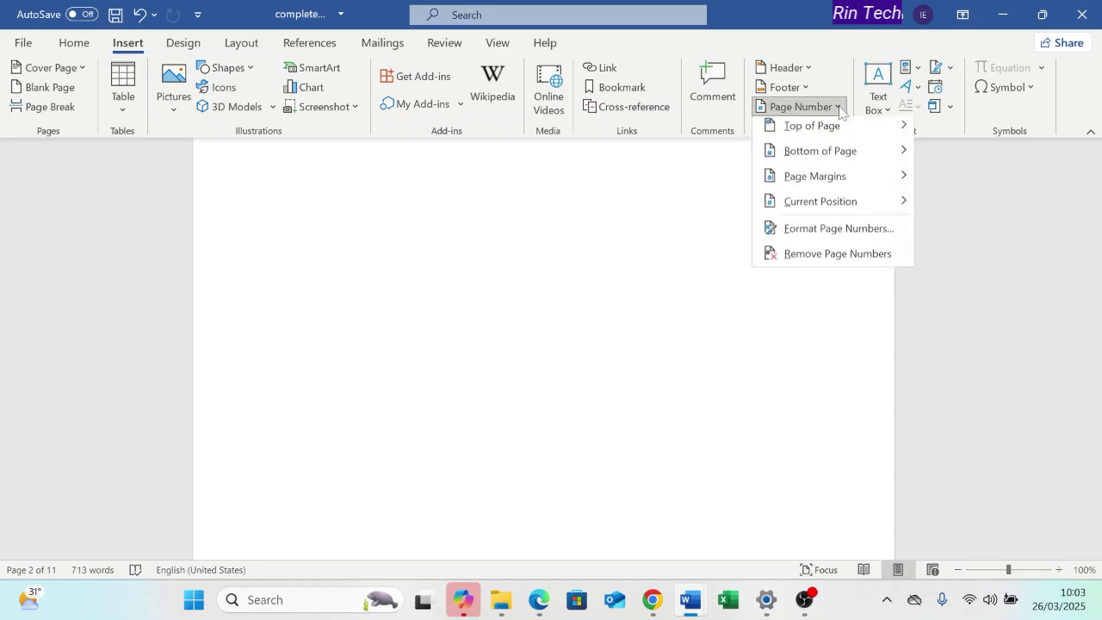
mouse_move(815, 163)
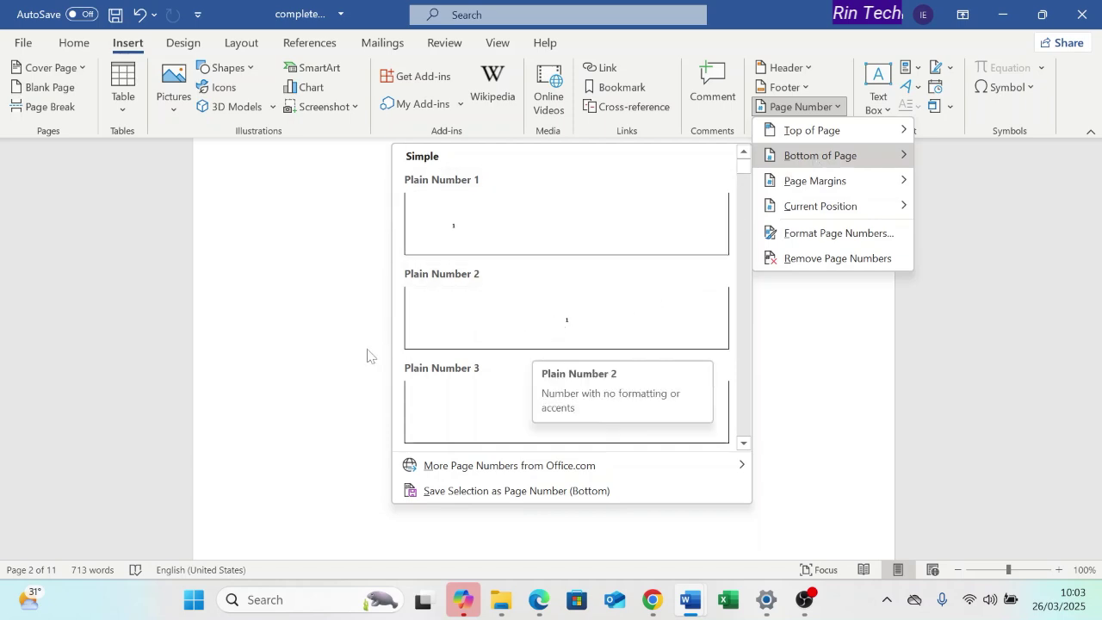
click(334, 361)
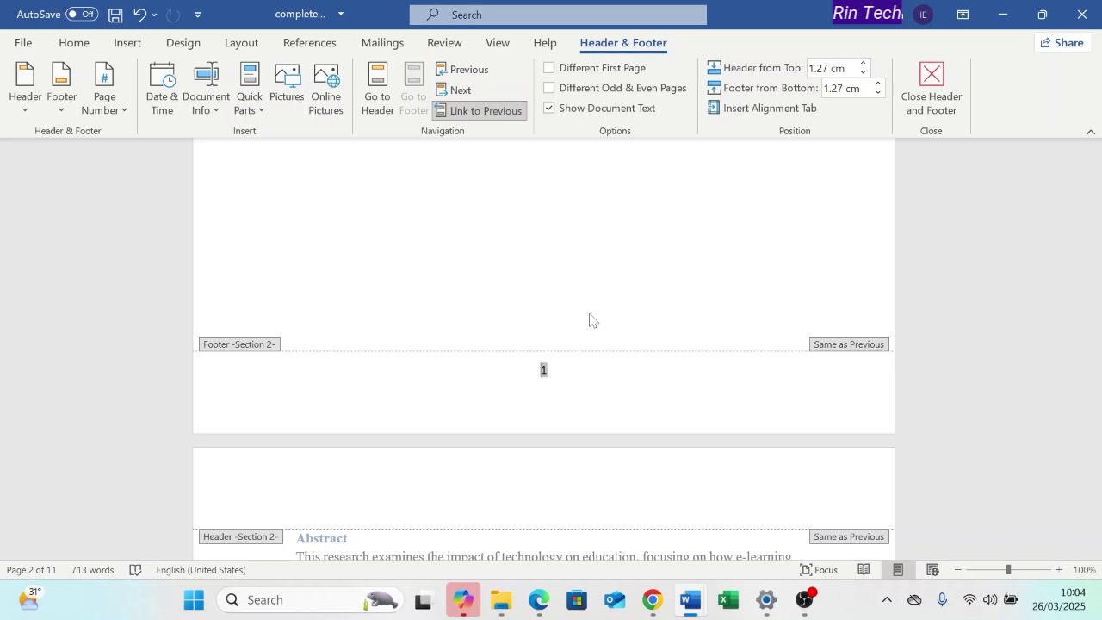
- Leave header and footer editing, reopen section 2's footer on the Acknowledgement page to inspect its page number, and return to the body text
click(928, 107)
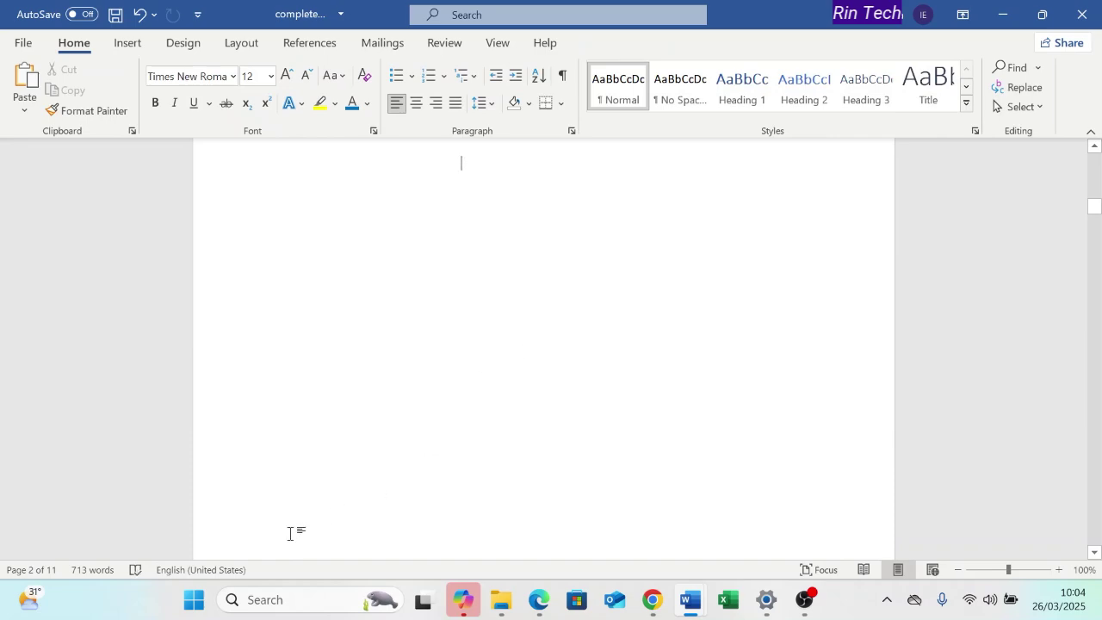
scroll(335, 488, down, 5)
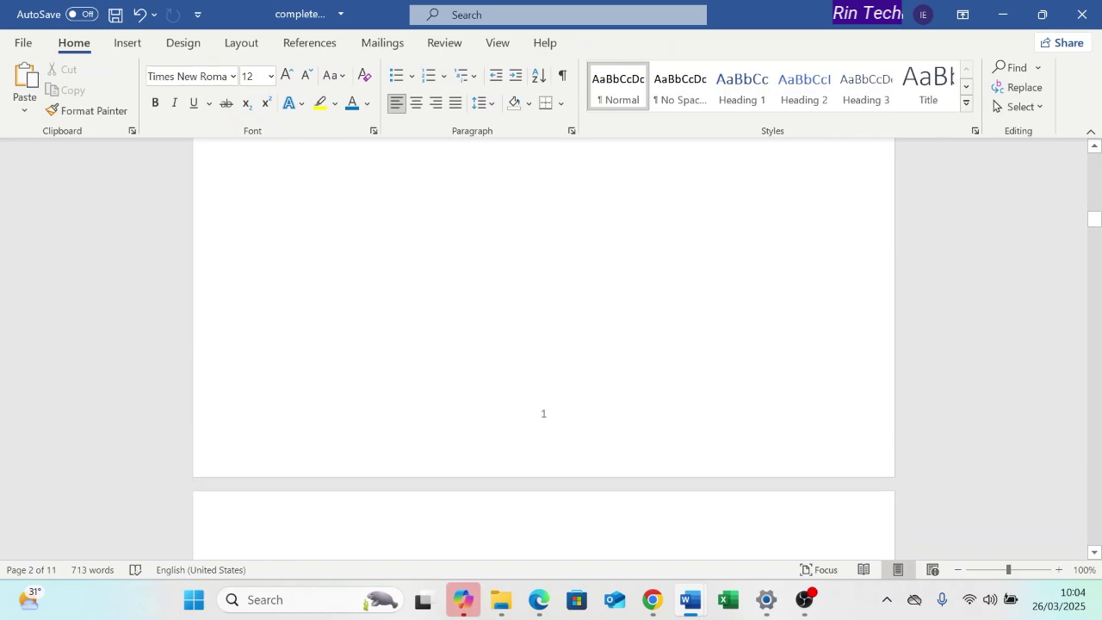
double_click(288, 291)
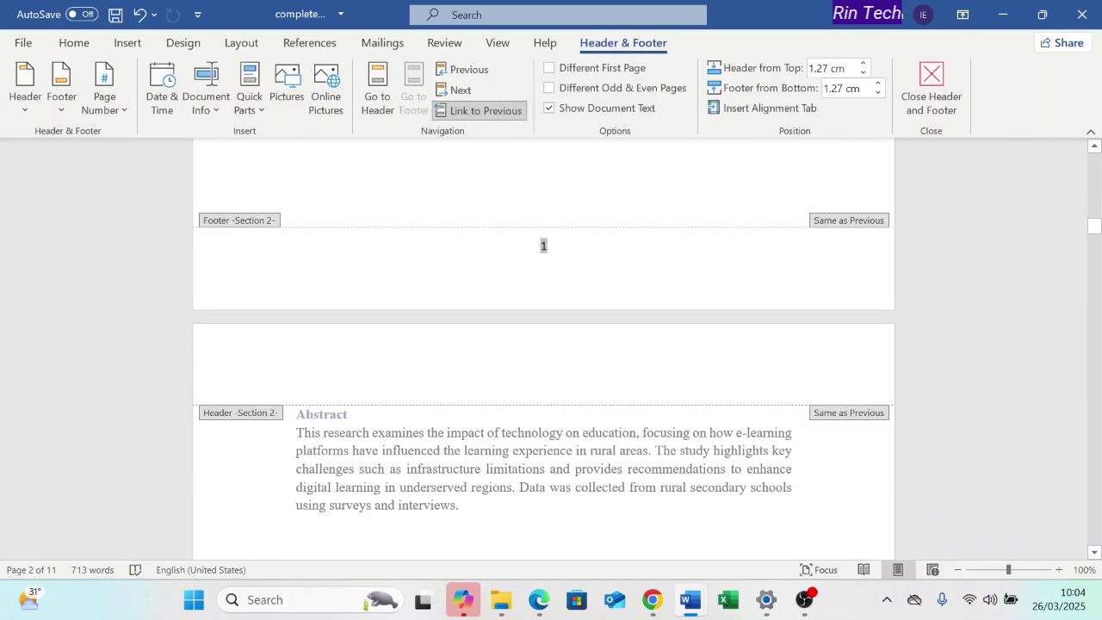
double_click(301, 278)
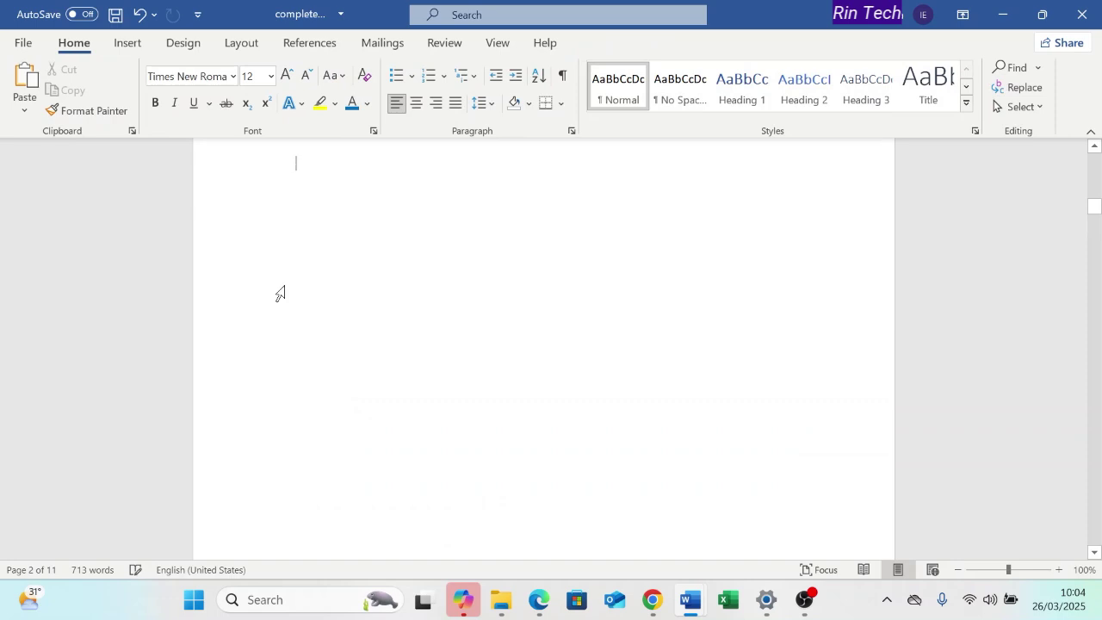
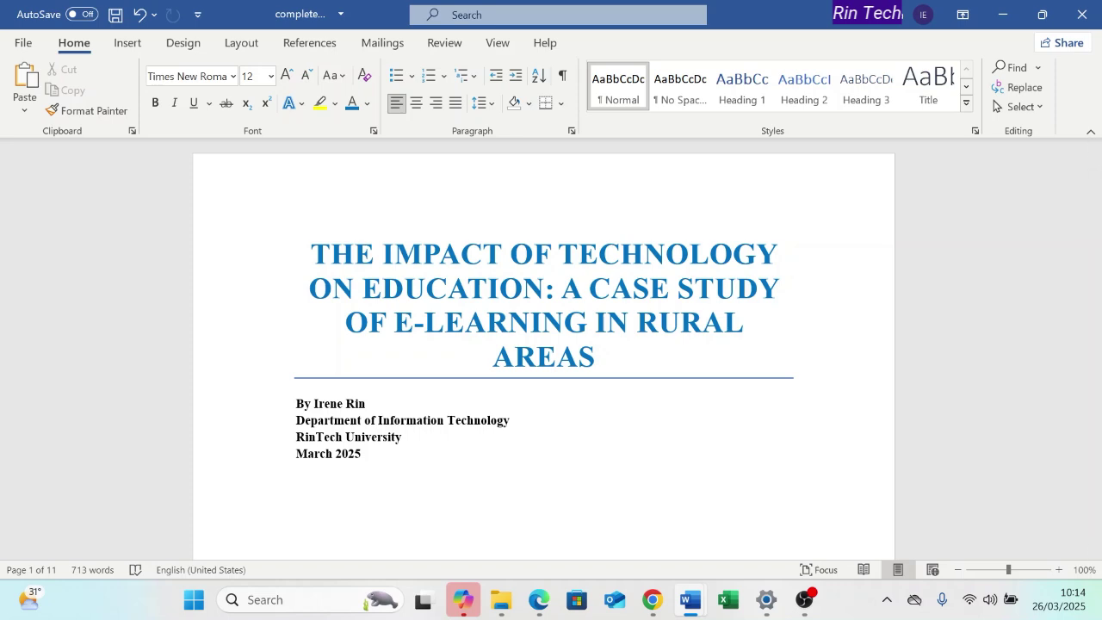
- Open the title page's footer in section 1 and enable Different First Page to remove its page number
scroll(357, 458, down, 7)
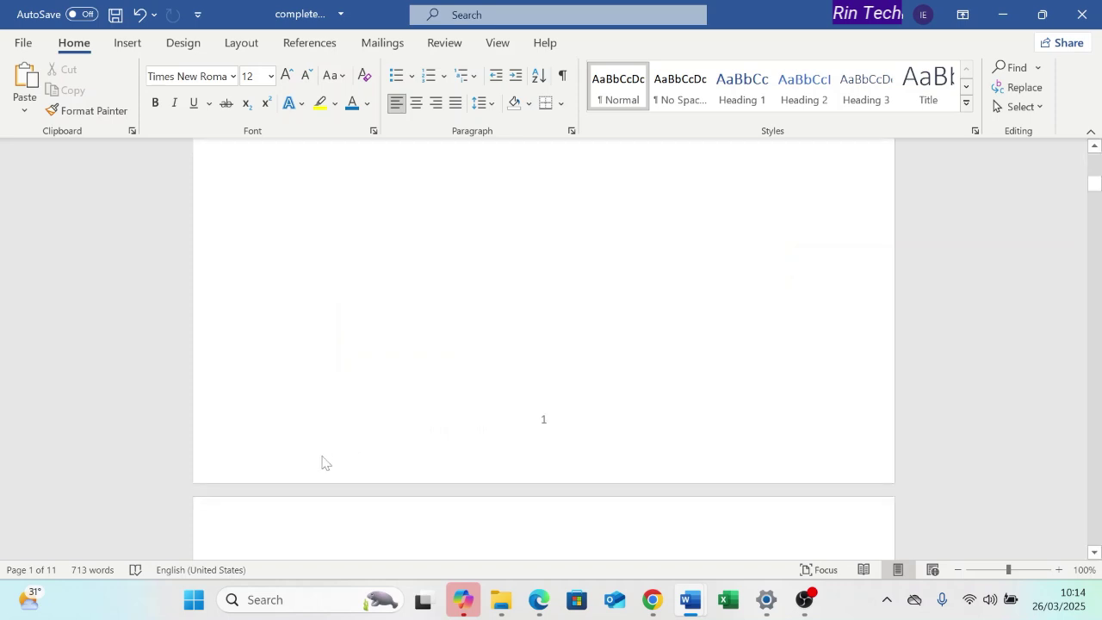
scroll(354, 335, up, 3)
scroll(354, 335, up, 5)
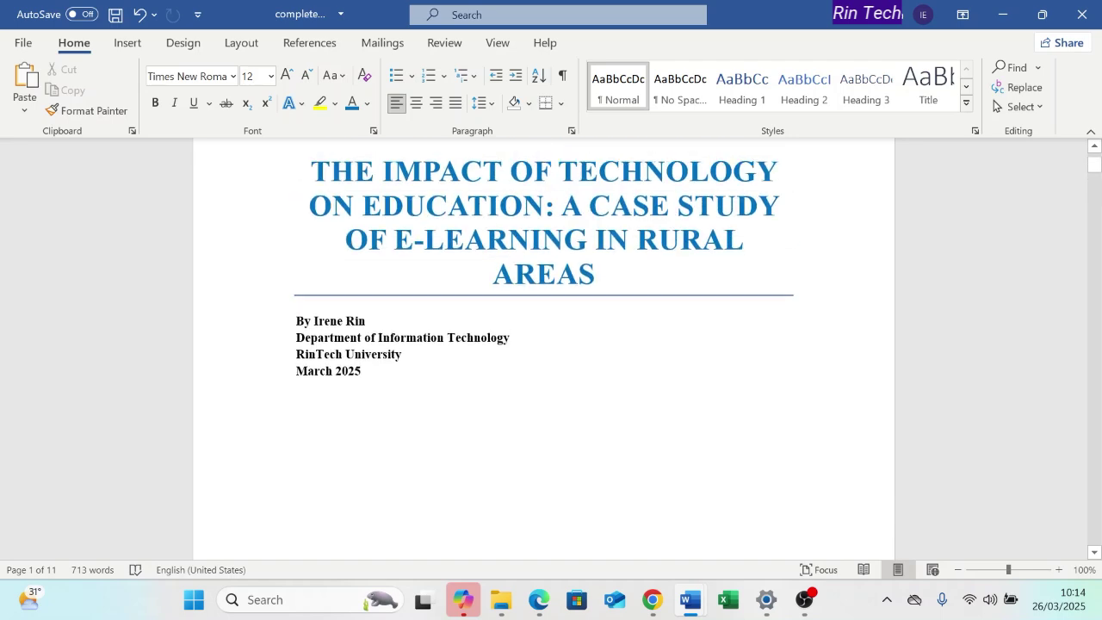
scroll(353, 379, down, 8)
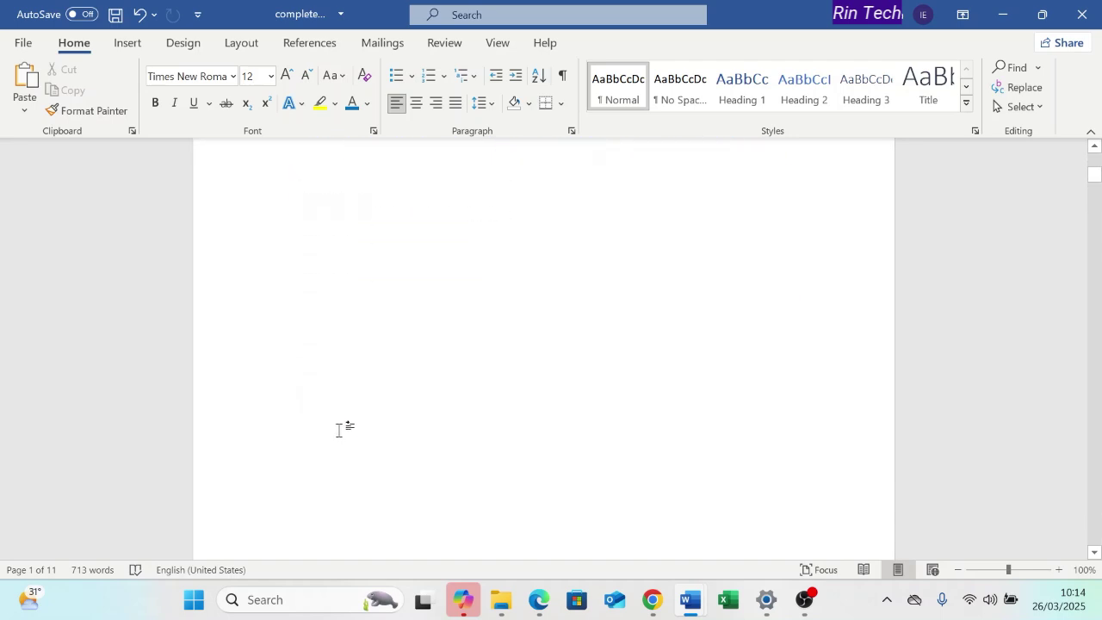
double_click(258, 316)
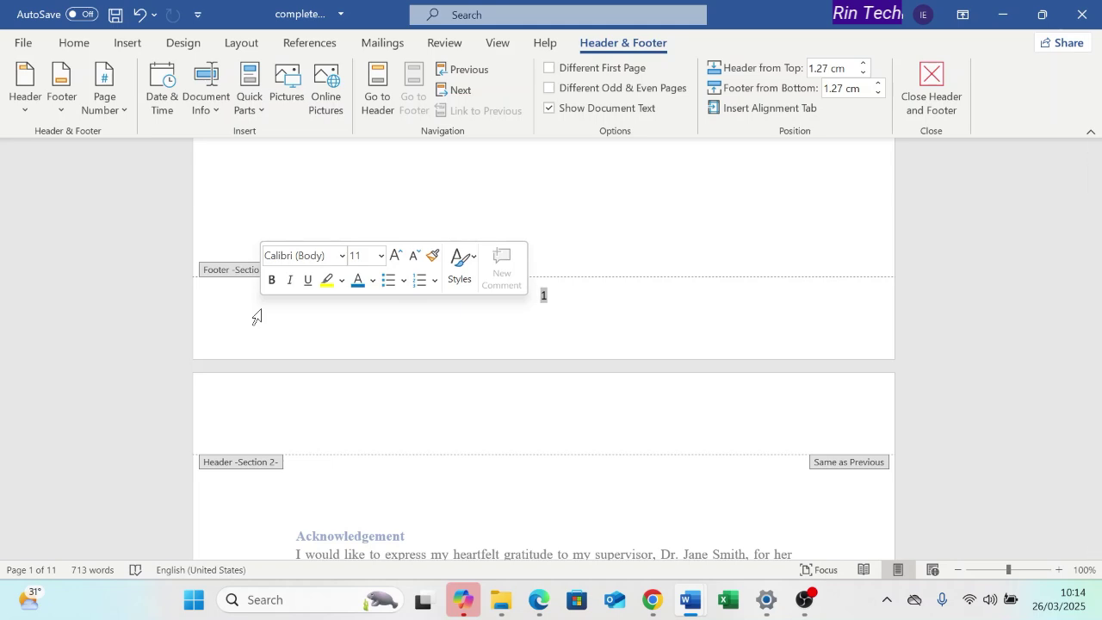
scroll(364, 357, up, 4)
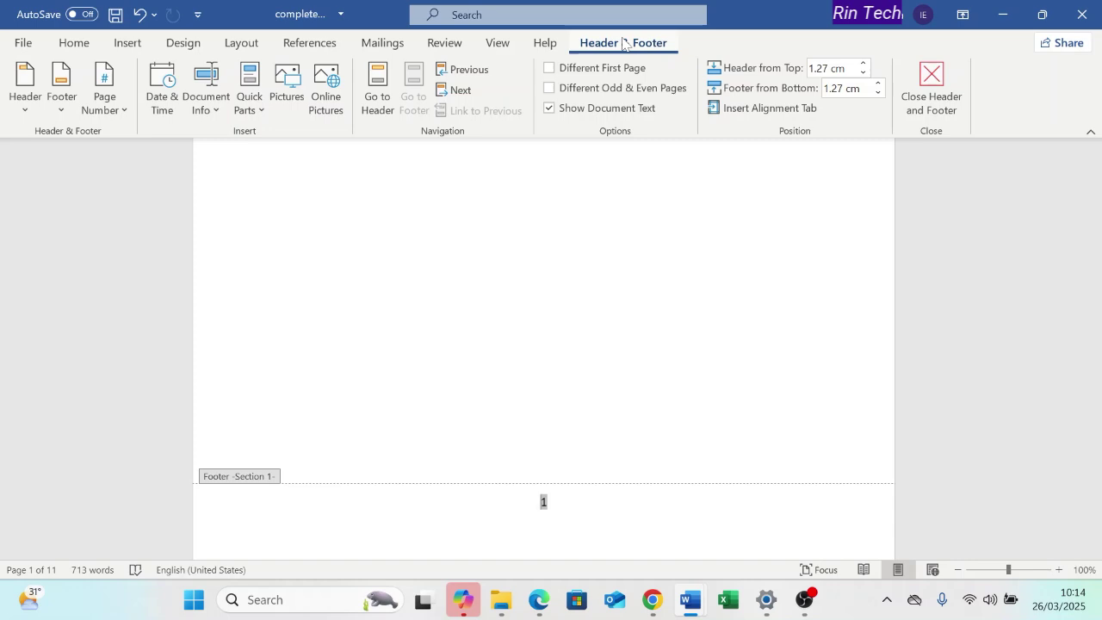
click(550, 68)
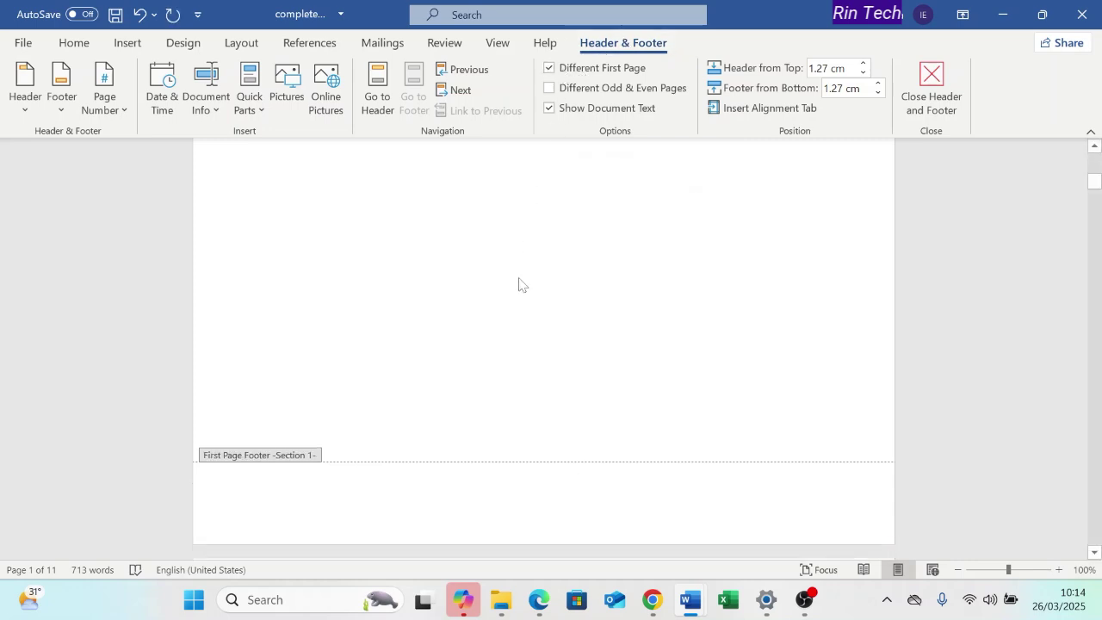
- Examine the title page's first-page header and footer areas and the start of section 2 below them
scroll(520, 285, down, 3)
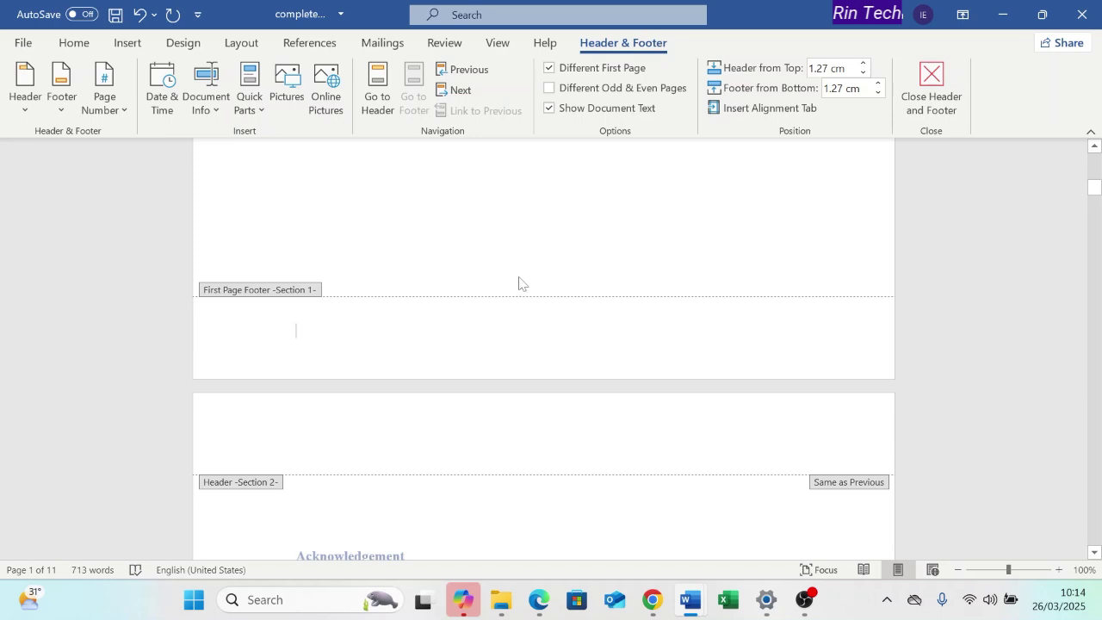
scroll(543, 281, up, 5)
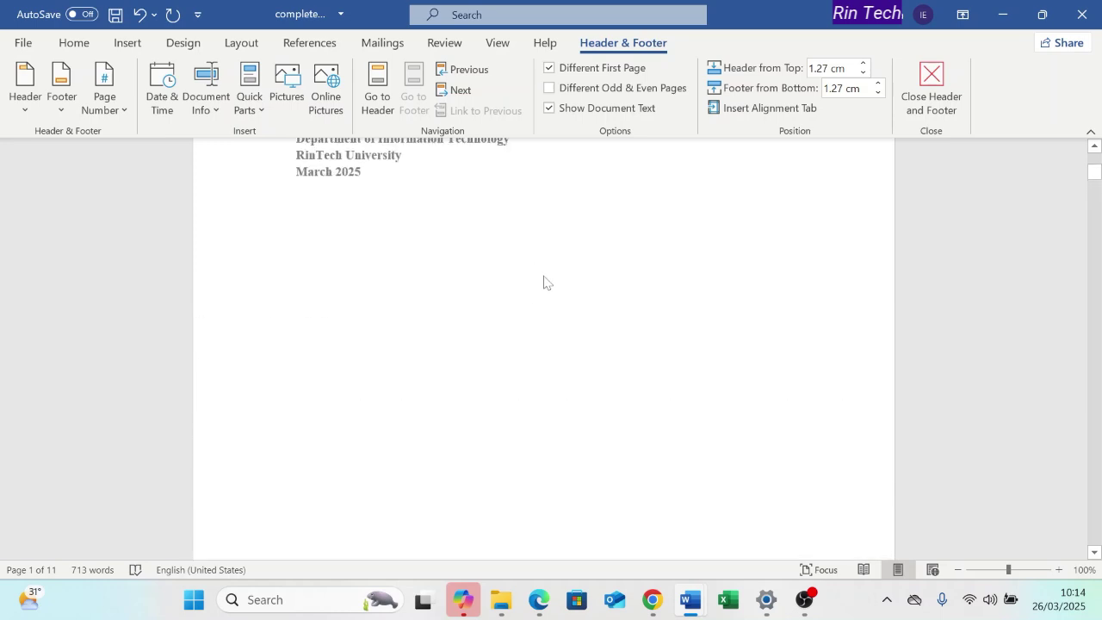
scroll(543, 283, up, 3)
scroll(543, 300, down, 5)
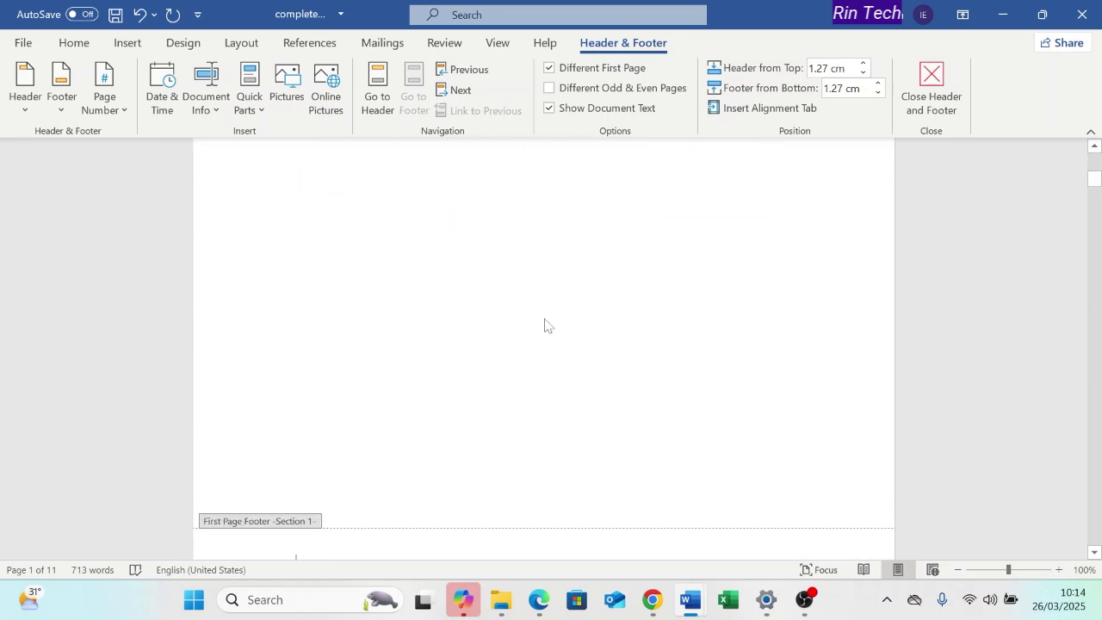
scroll(544, 325, down, 5)
scroll(548, 344, up, 1)
scroll(549, 344, down, 2)
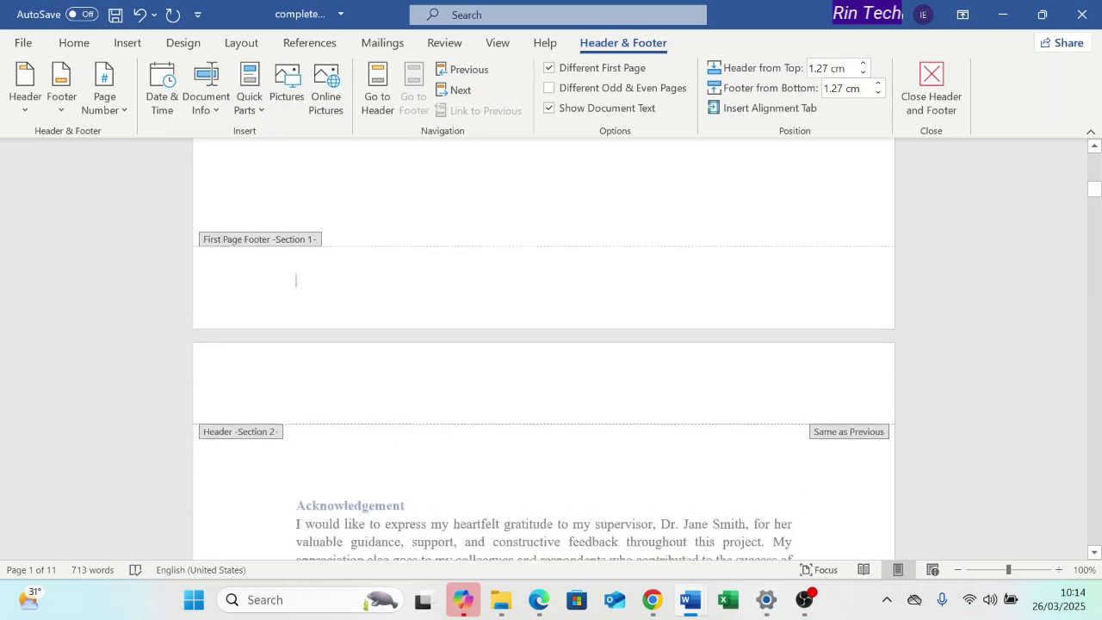
scroll(546, 249, down, 1)
scroll(545, 249, up, 8)
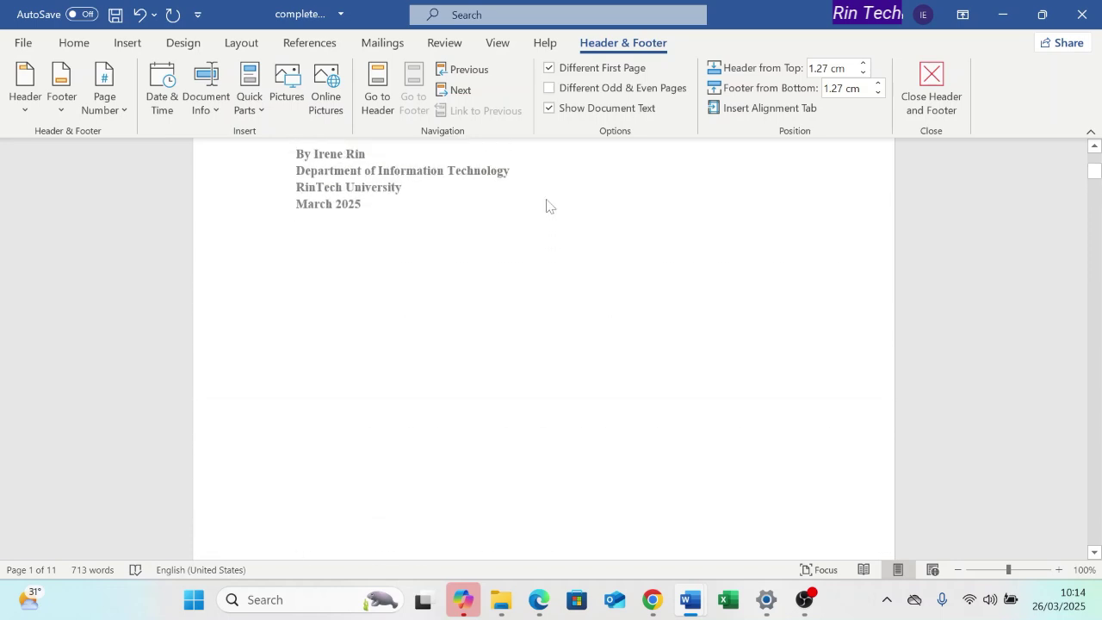
scroll(548, 207, up, 4)
scroll(548, 210, down, 2)
scroll(548, 211, up, 4)
scroll(549, 215, down, 5)
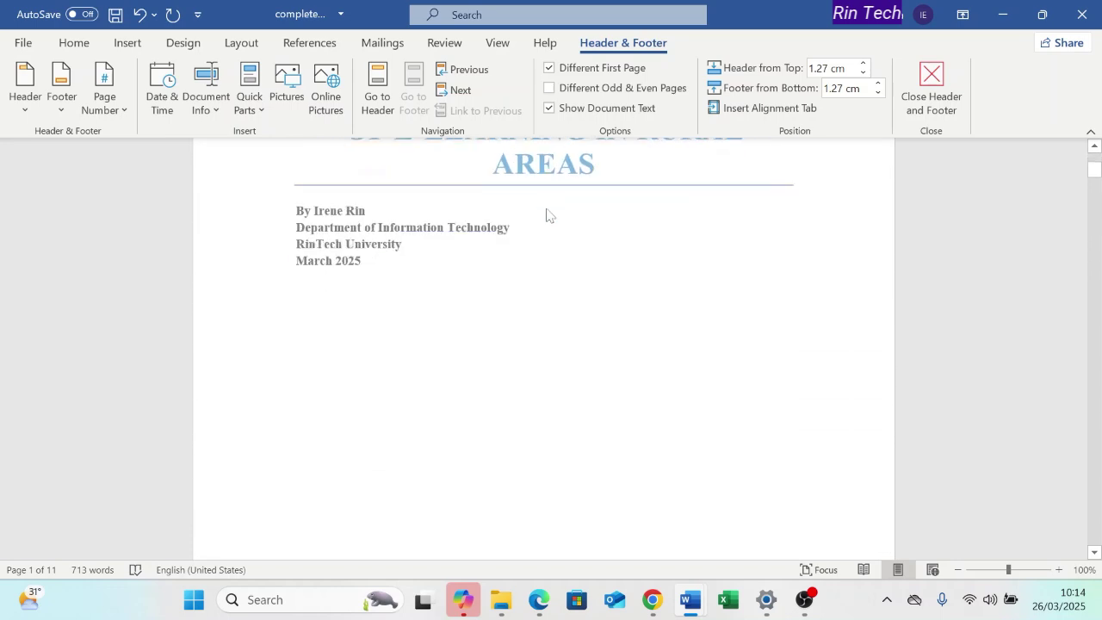
- Check the page number in the Acknowledgement page's footer and return to the top of the title page
scroll(546, 285, down, 8)
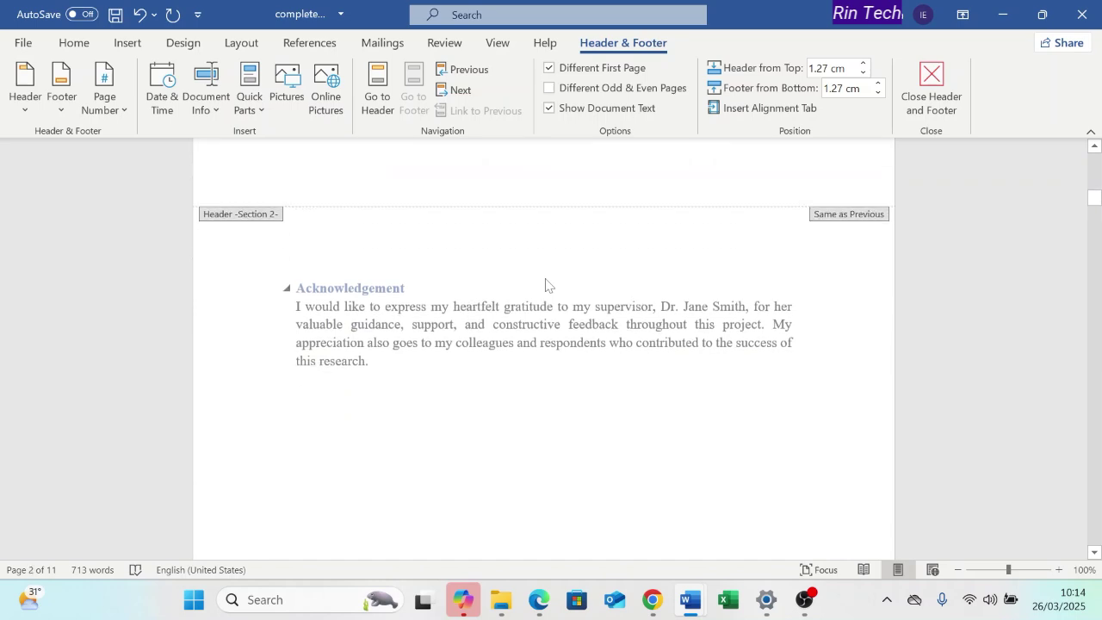
scroll(546, 285, down, 8)
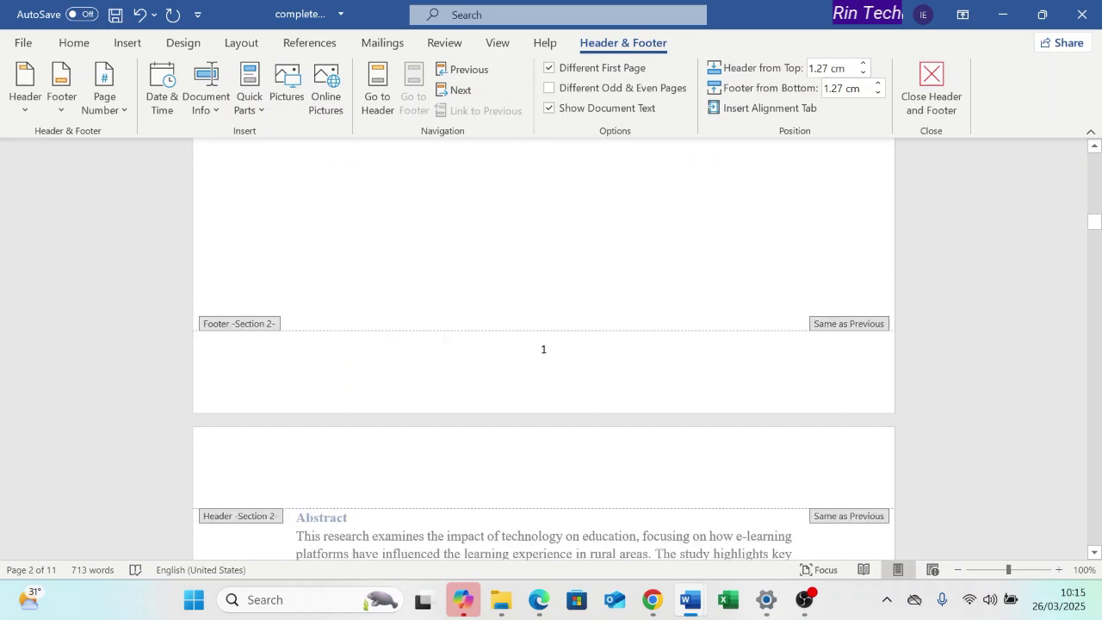
scroll(537, 370, up, 10)
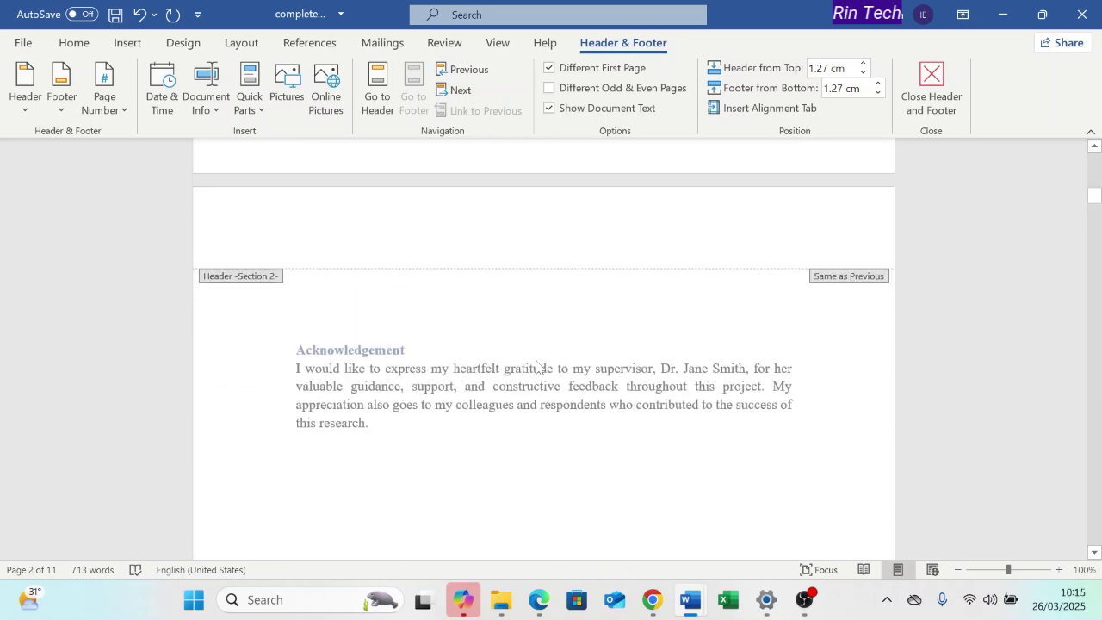
scroll(536, 367, up, 10)
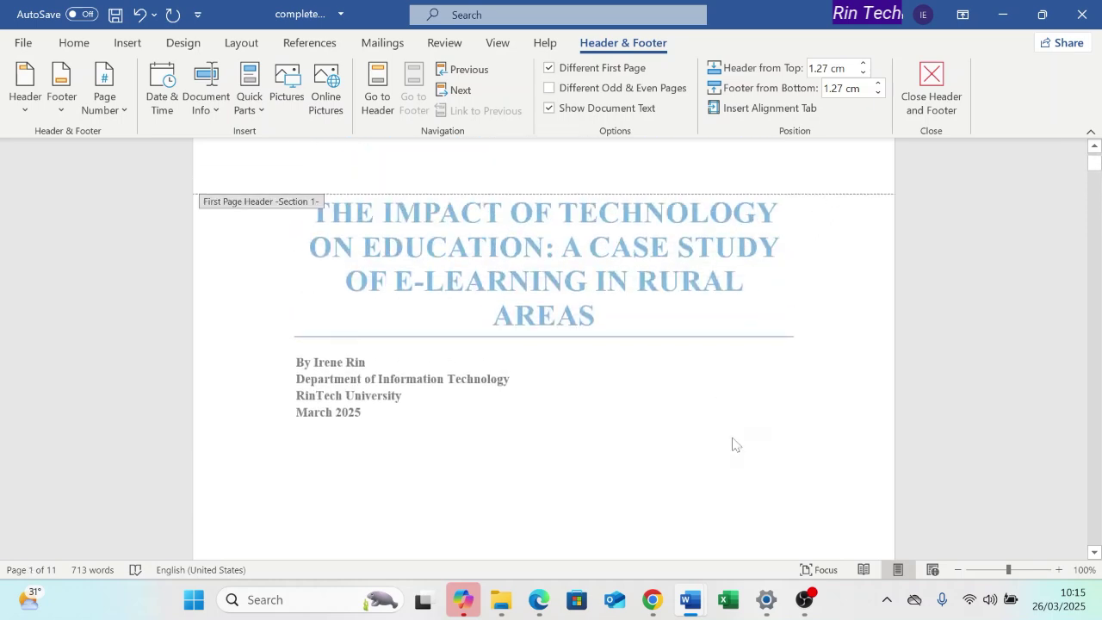
scroll(733, 444, up, 1)
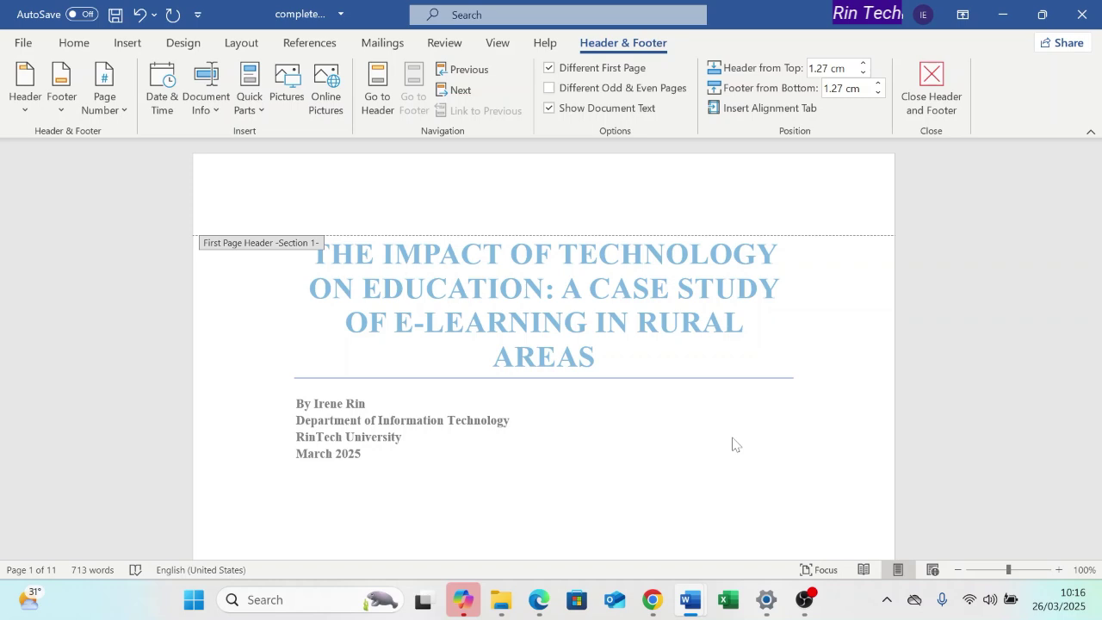
- Compare the title page's footer with the Acknowledgement page's footer, select the page number there, and leave header and footer editing
key(Down)
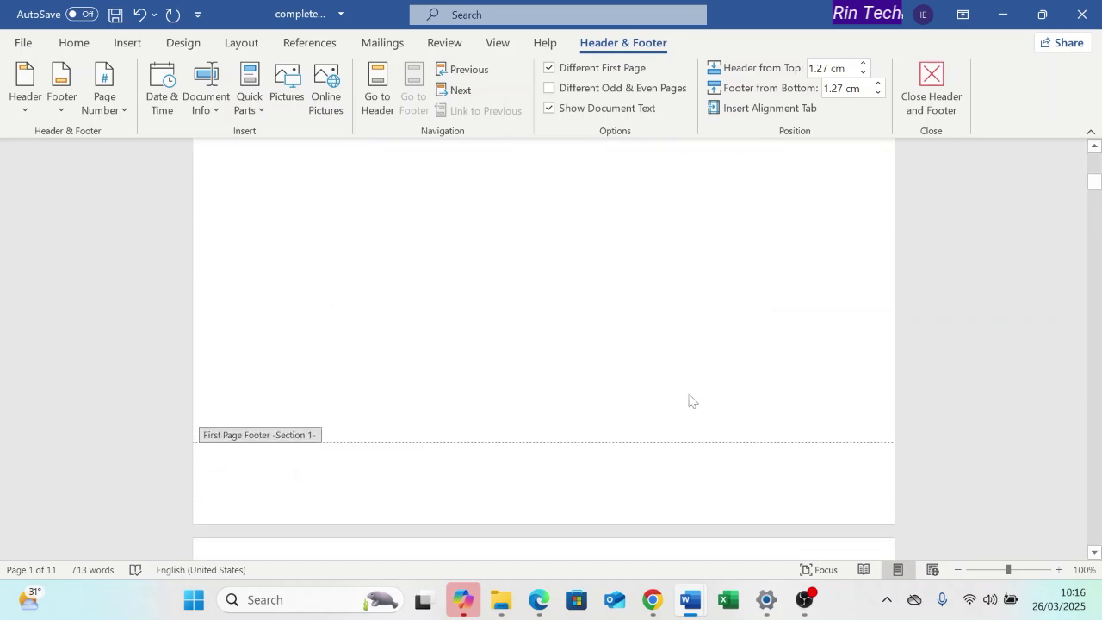
scroll(693, 401, down, 2)
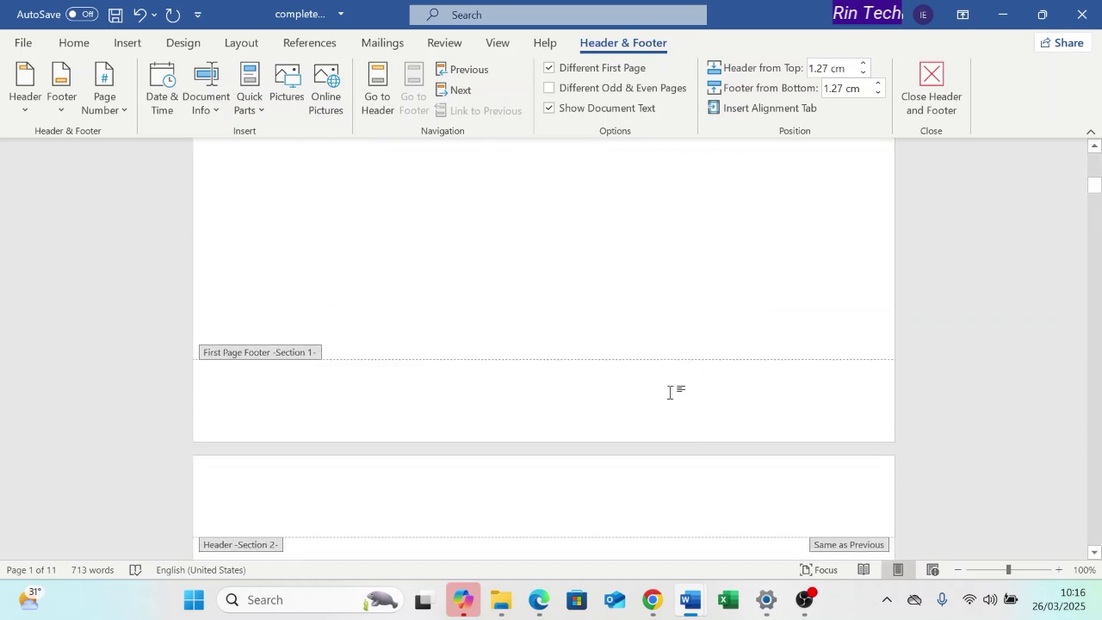
scroll(670, 391, down, 4)
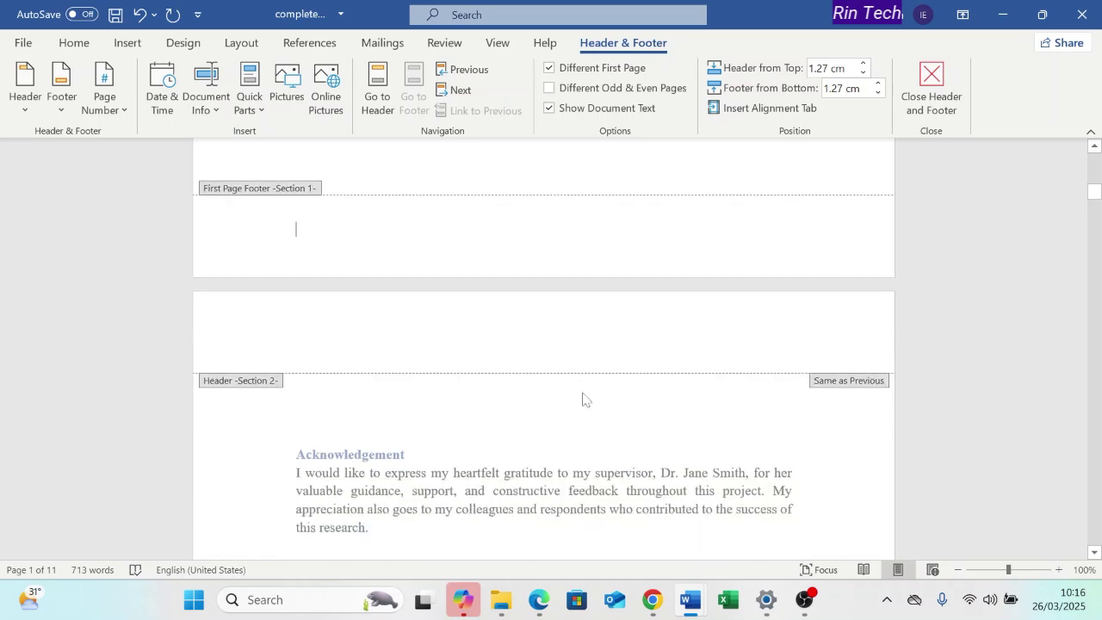
scroll(583, 398, down, 9)
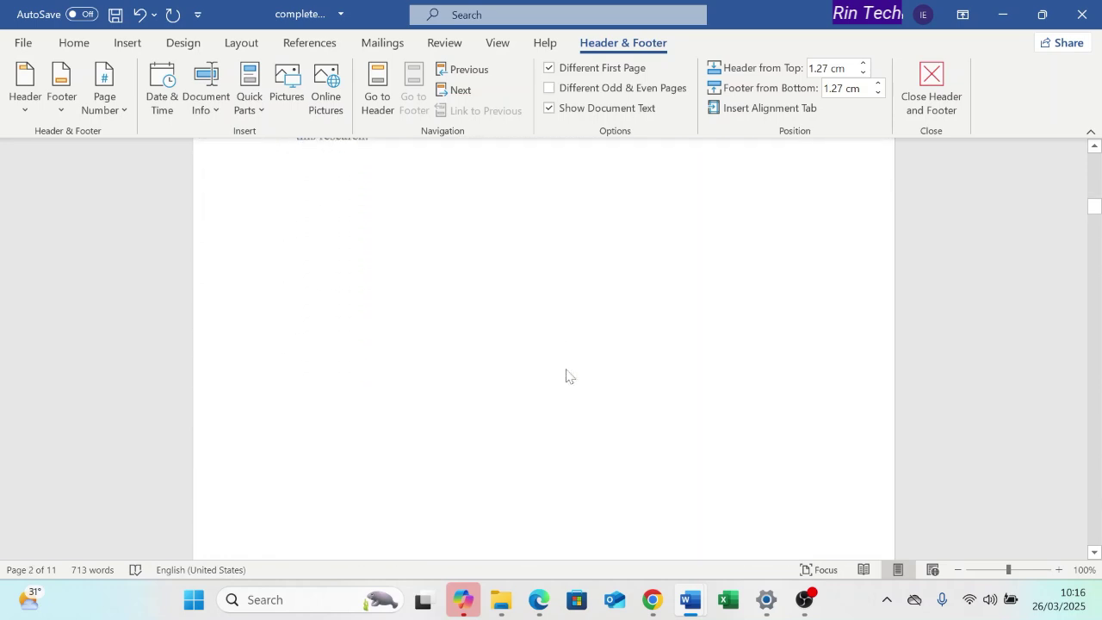
scroll(565, 377, down, 5)
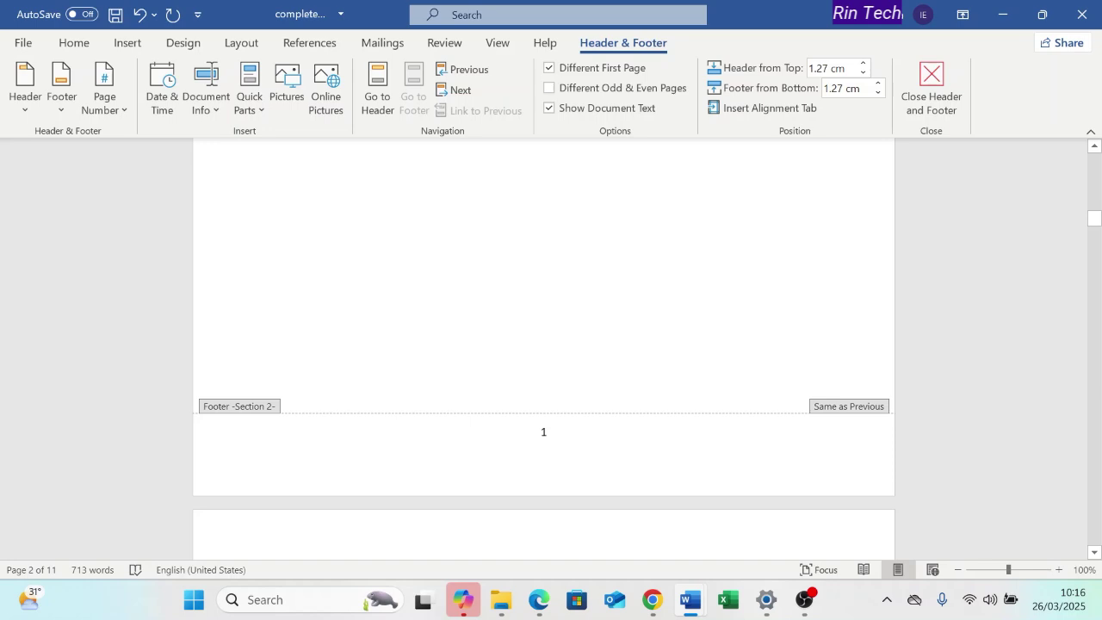
click(543, 432)
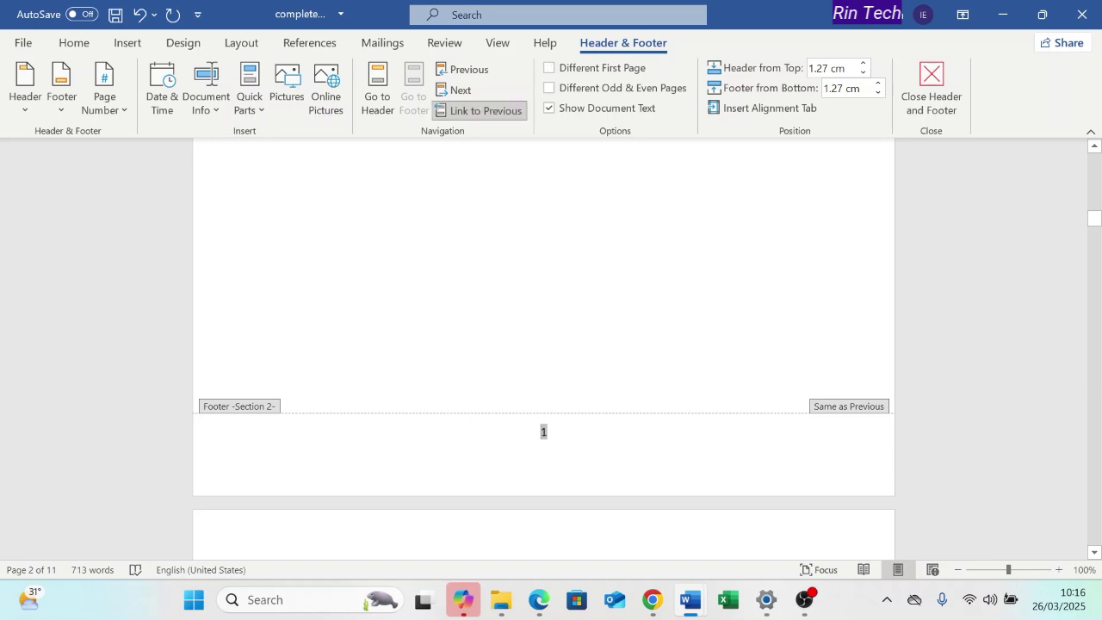
key(Escape)
- Review the page numbers at the bottom of the Abstract and Acknowledgement pages in the body view
scroll(543, 344, down, 4)
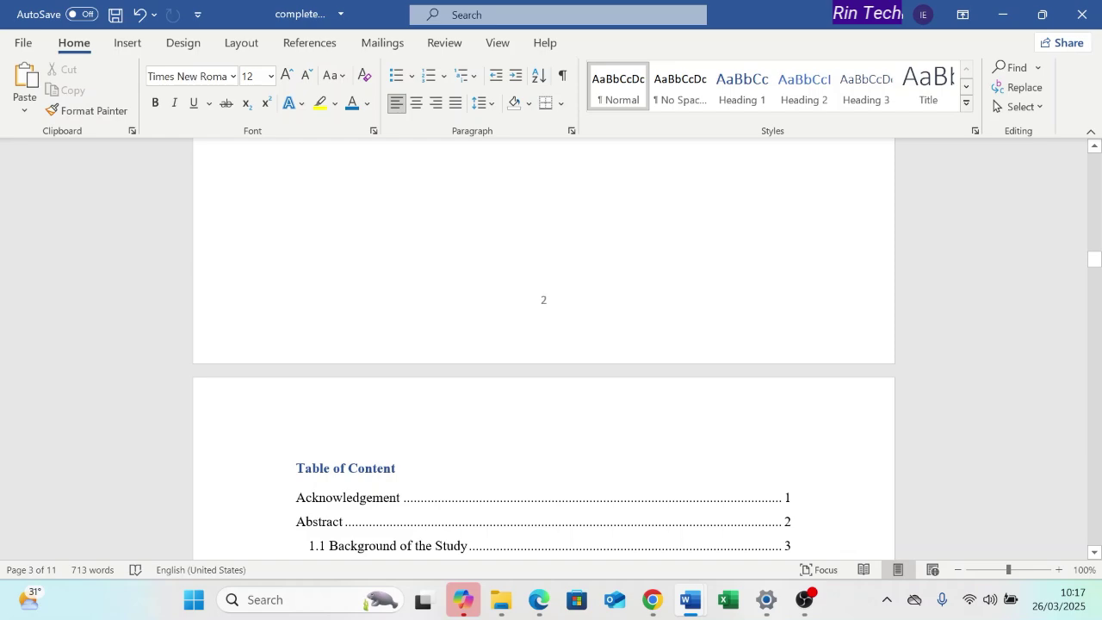
scroll(480, 416, up, 10)
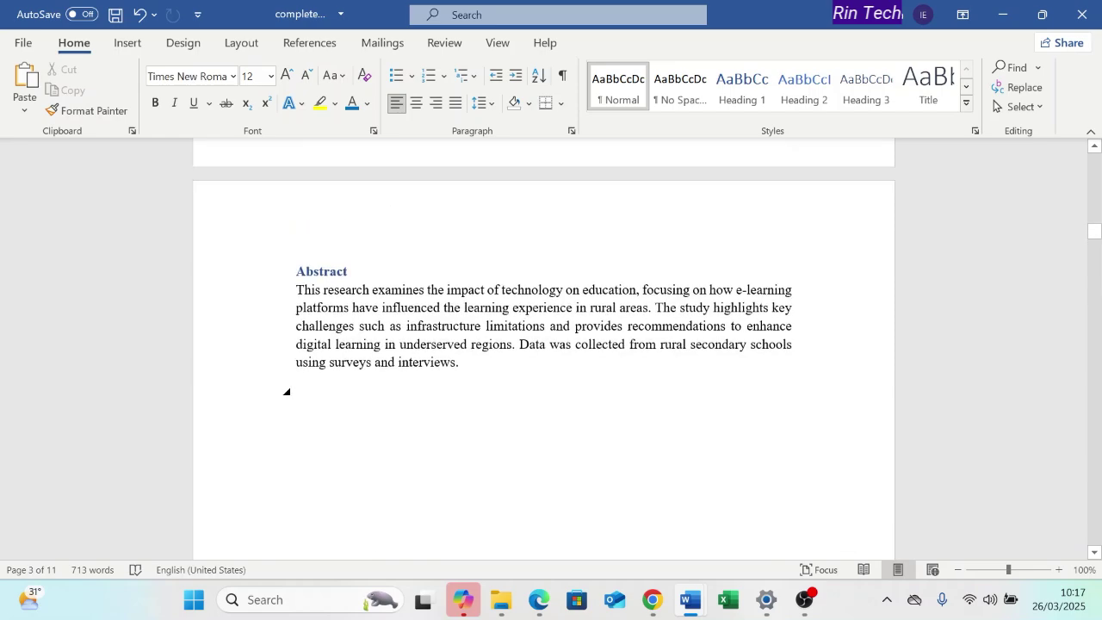
scroll(413, 396, down, 2)
scroll(413, 395, up, 6)
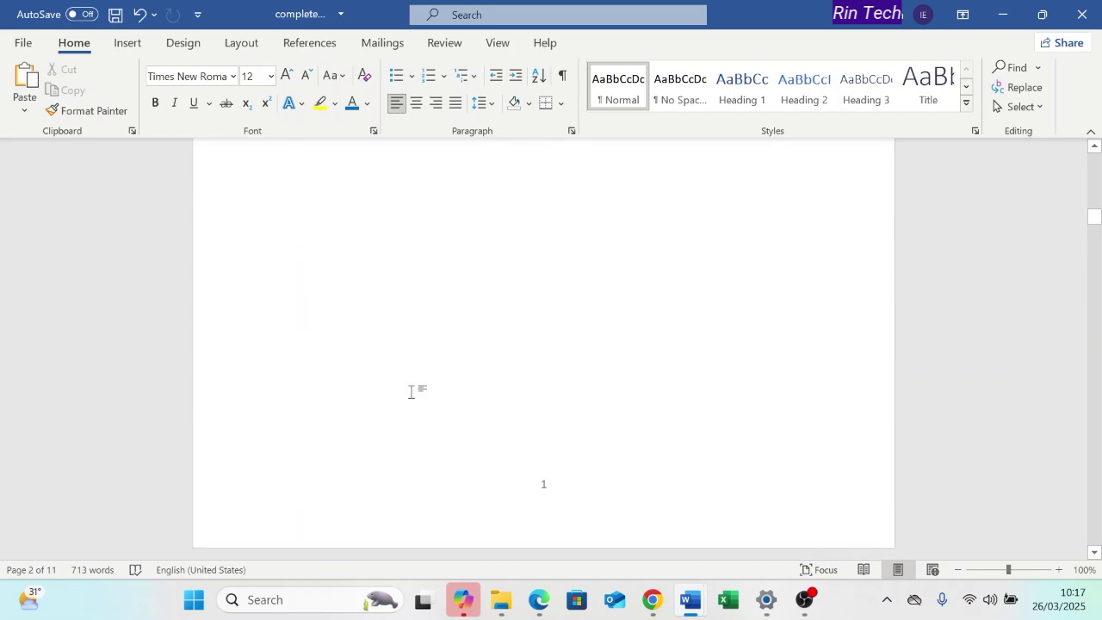
- Set the number format of the section 2 footer on the Acknowledgement page to i, ii, iii
scroll(411, 392, up, 3)
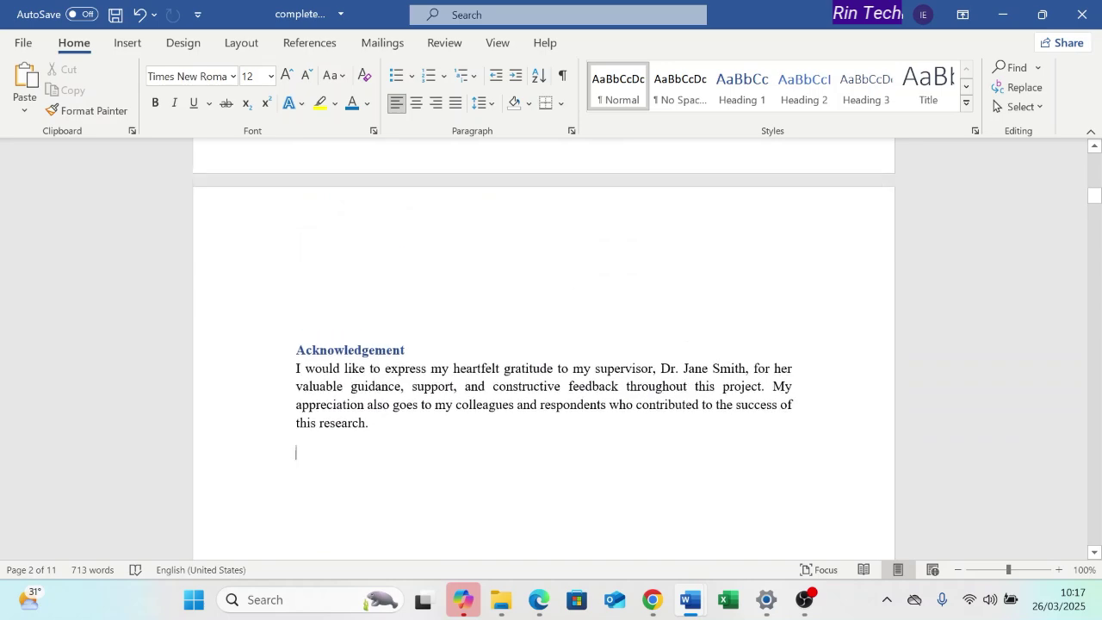
scroll(401, 386, down, 2)
scroll(401, 387, up, 6)
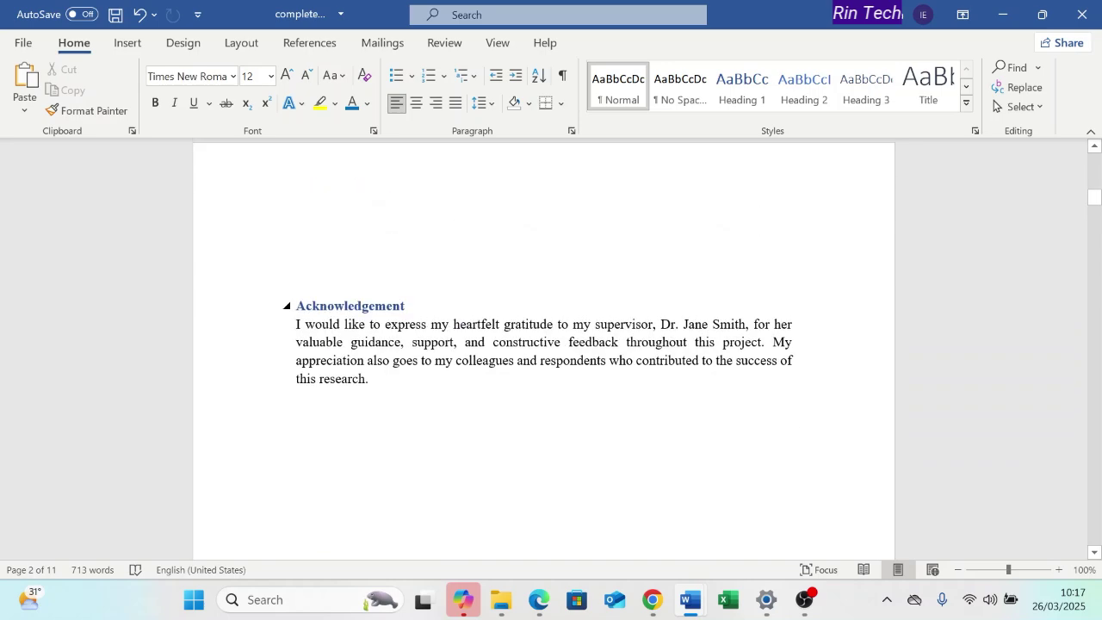
scroll(318, 215, down, 2)
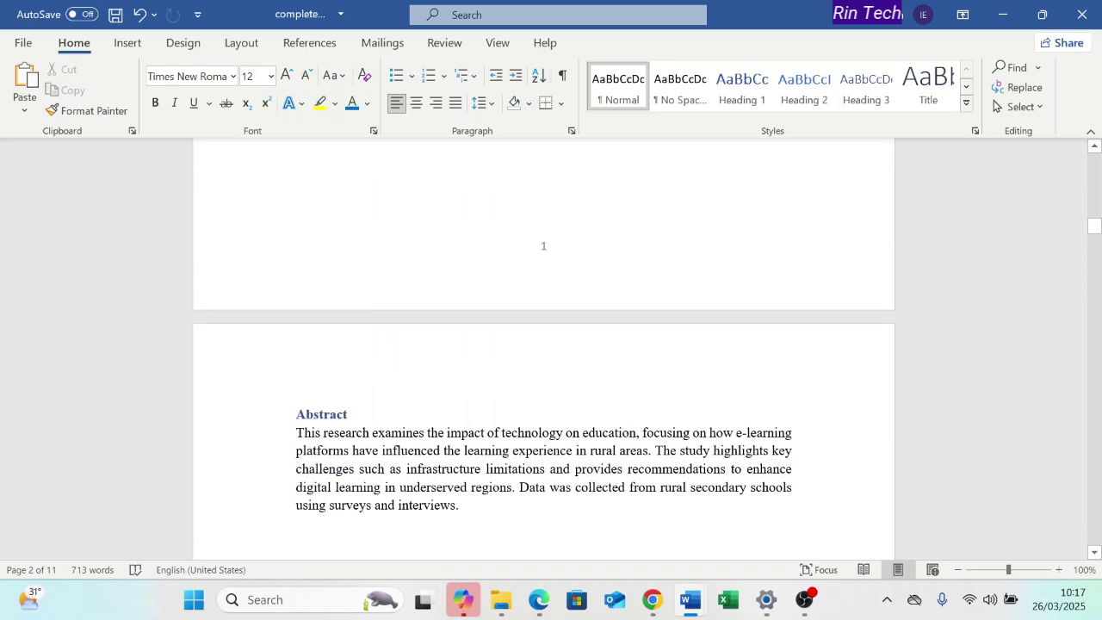
double_click(302, 258)
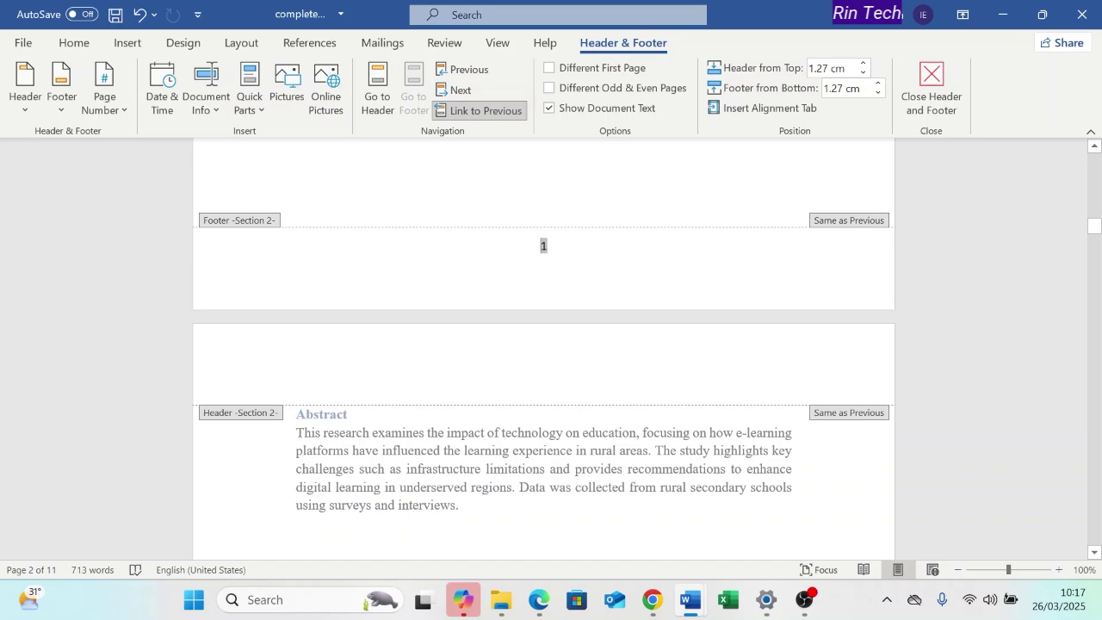
click(130, 114)
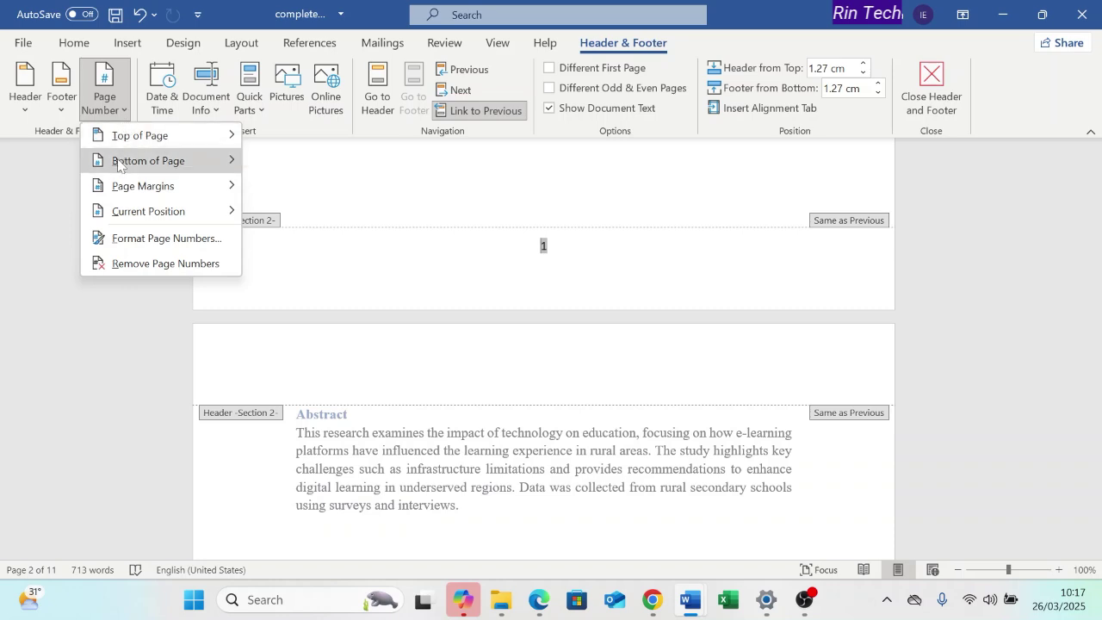
click(150, 241)
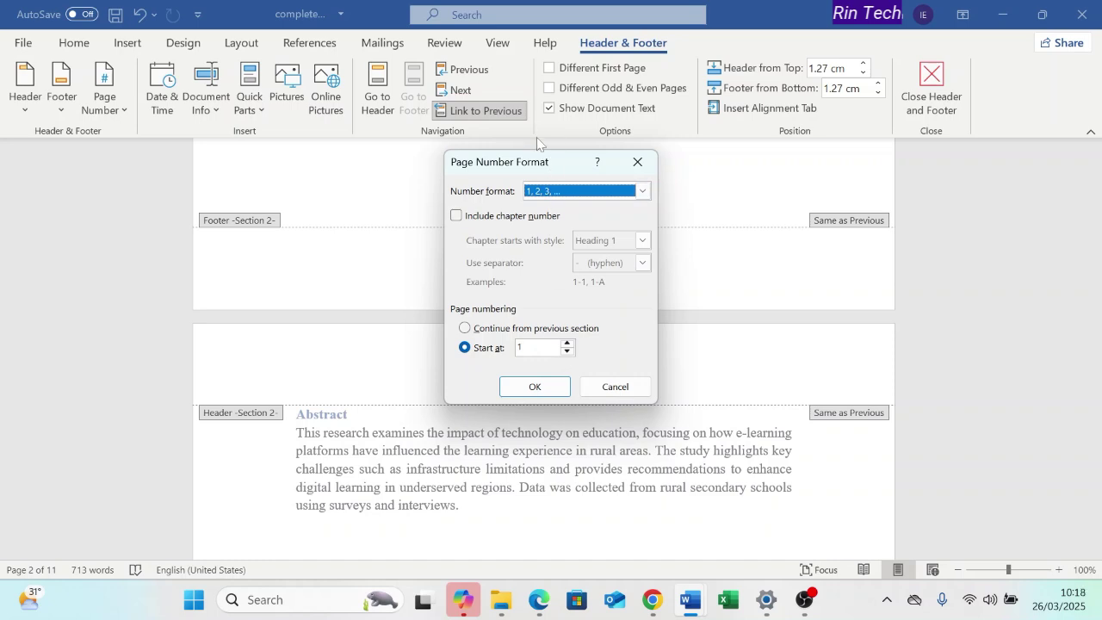
key(Down)
key(Down)
key(Down)
key(Down)
- Start section 2's page numbering at i instead of continuing from the previous section, and apply the format
click(488, 356)
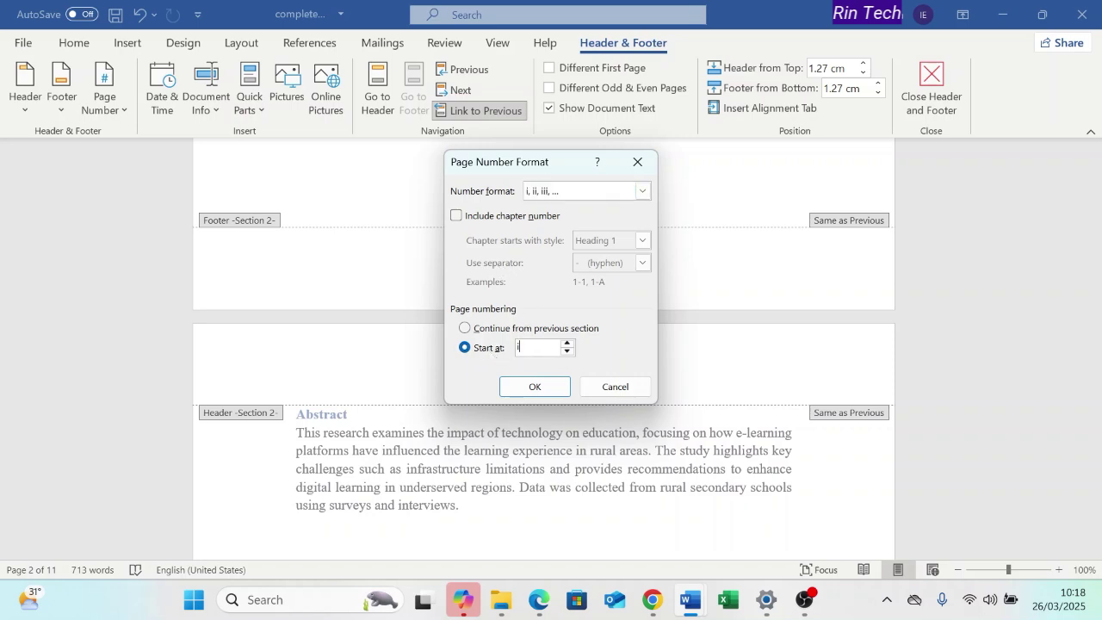
click(494, 331)
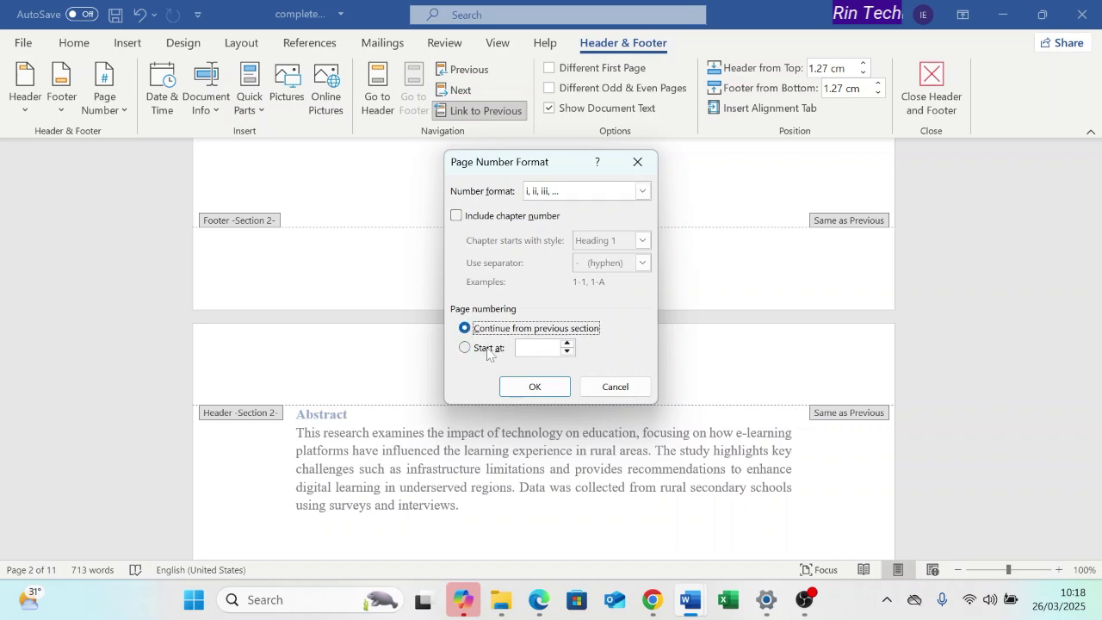
click(489, 353)
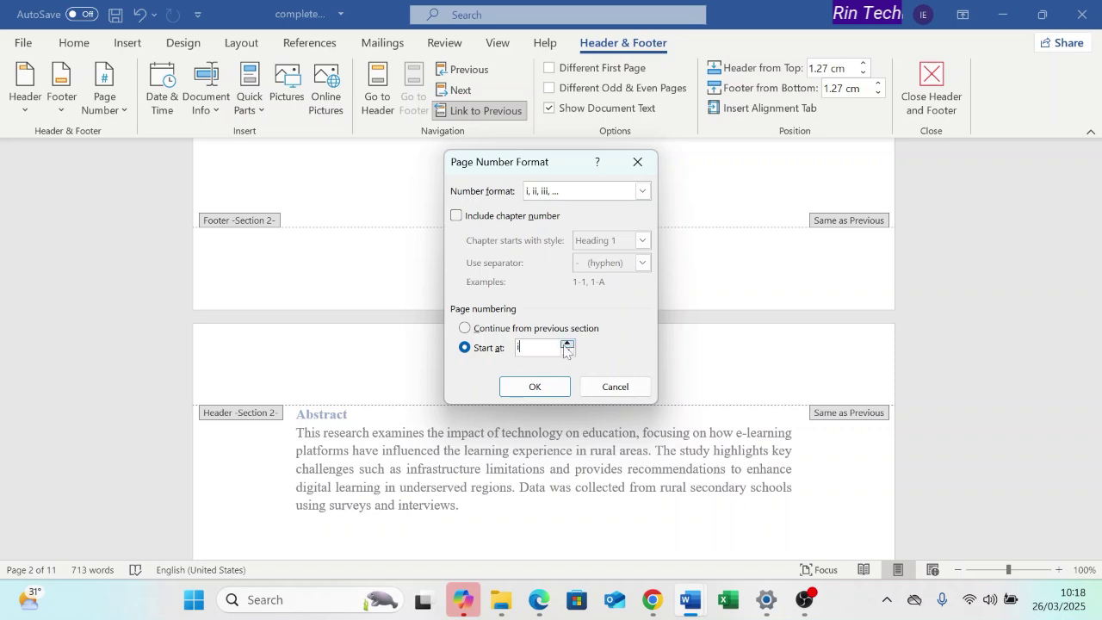
click(567, 351)
click(513, 386)
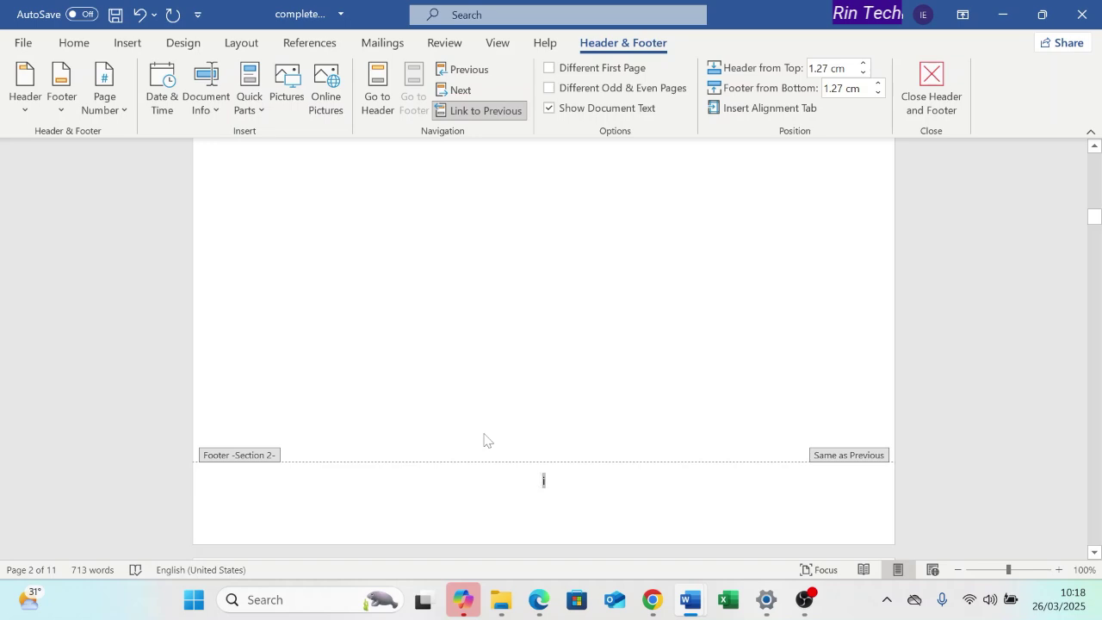
- Review the title page's footer and the page numbers of the preliminary pages up to the start of Chapter One
scroll(516, 413, down, 5)
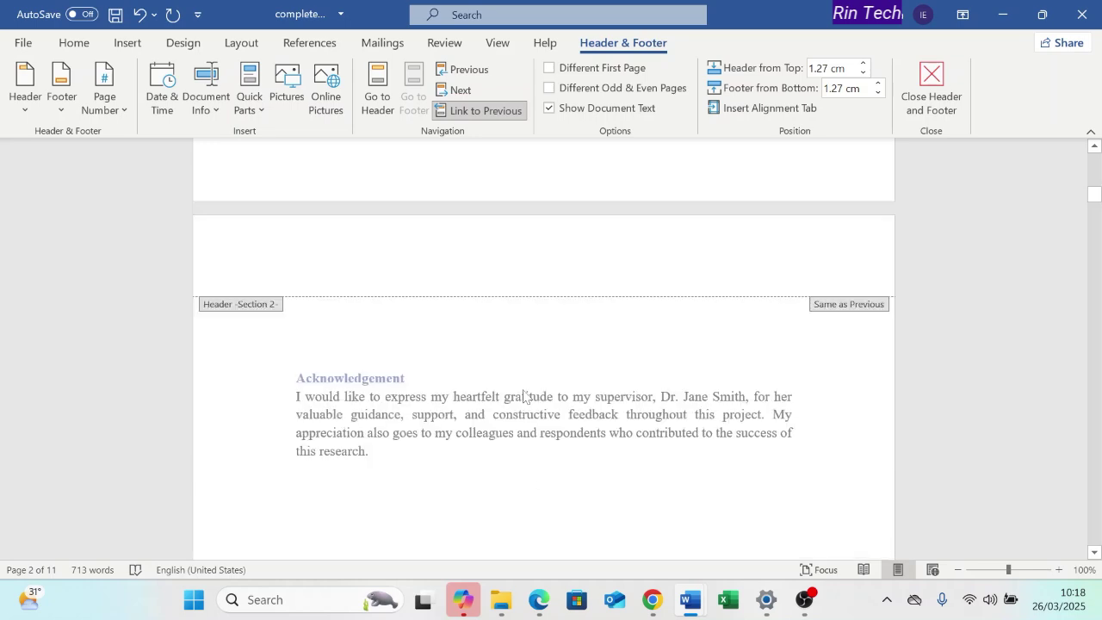
scroll(524, 396, down, 2)
scroll(524, 396, up, 6)
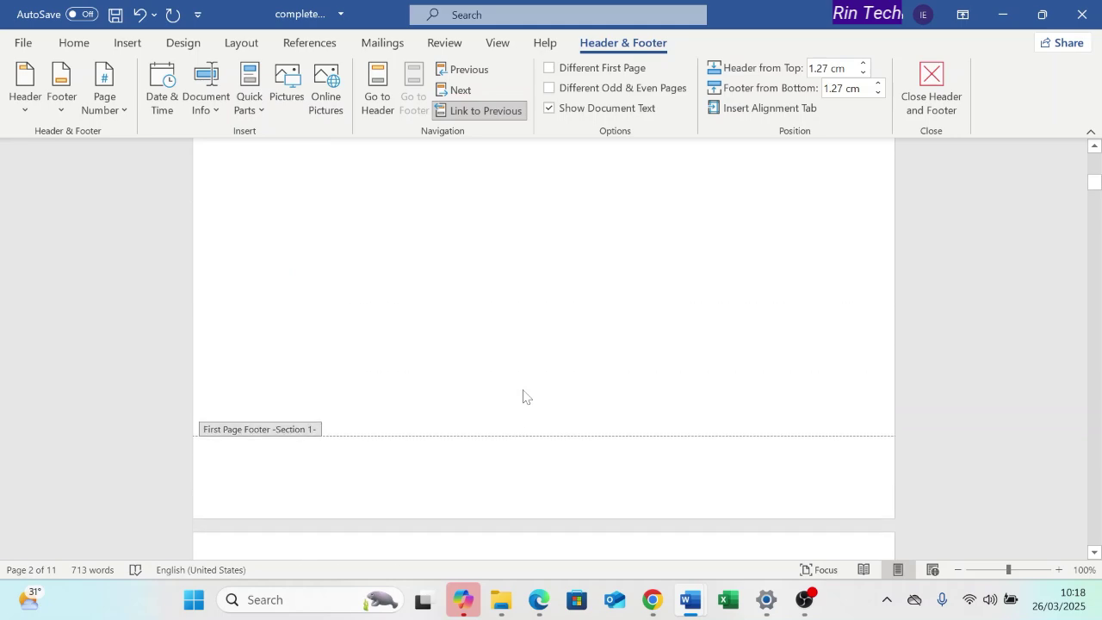
scroll(524, 396, up, 3)
scroll(524, 396, down, 6)
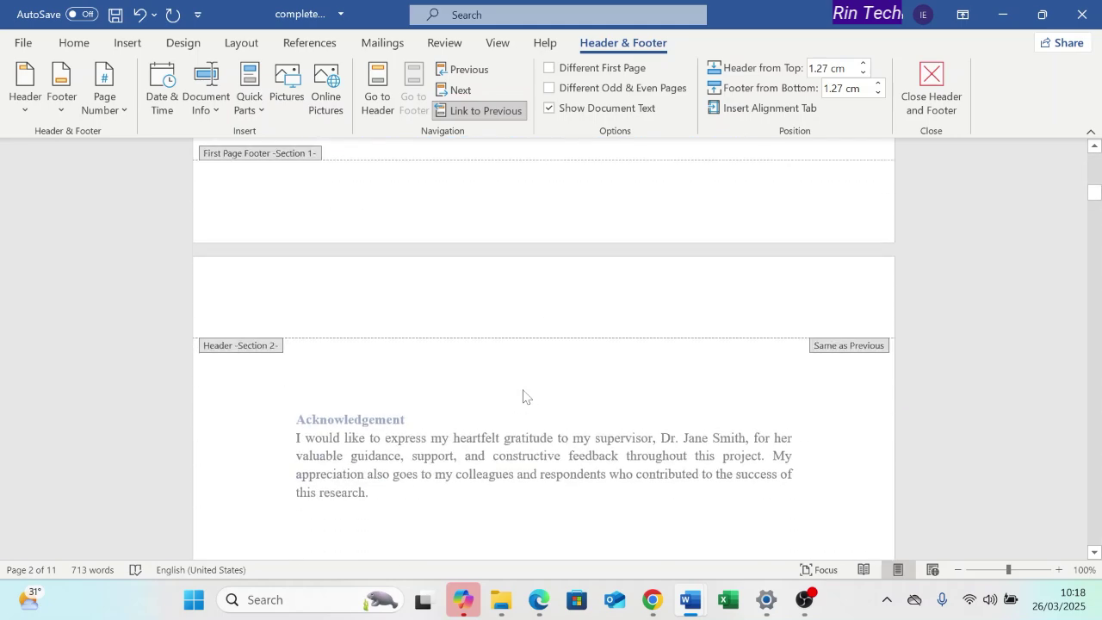
scroll(524, 396, down, 10)
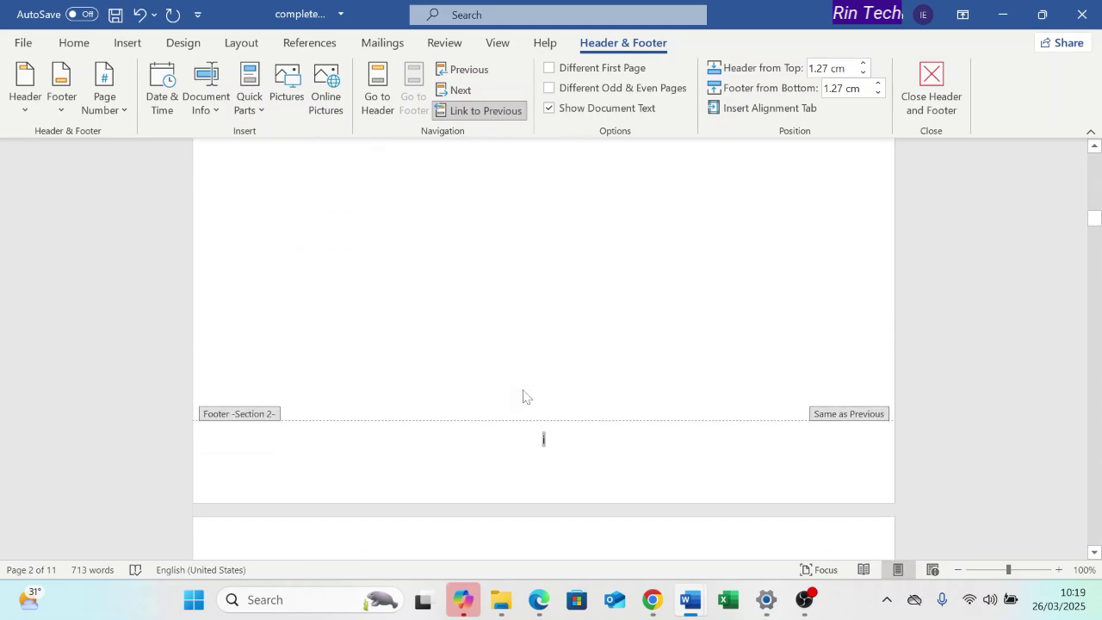
scroll(523, 393, down, 20)
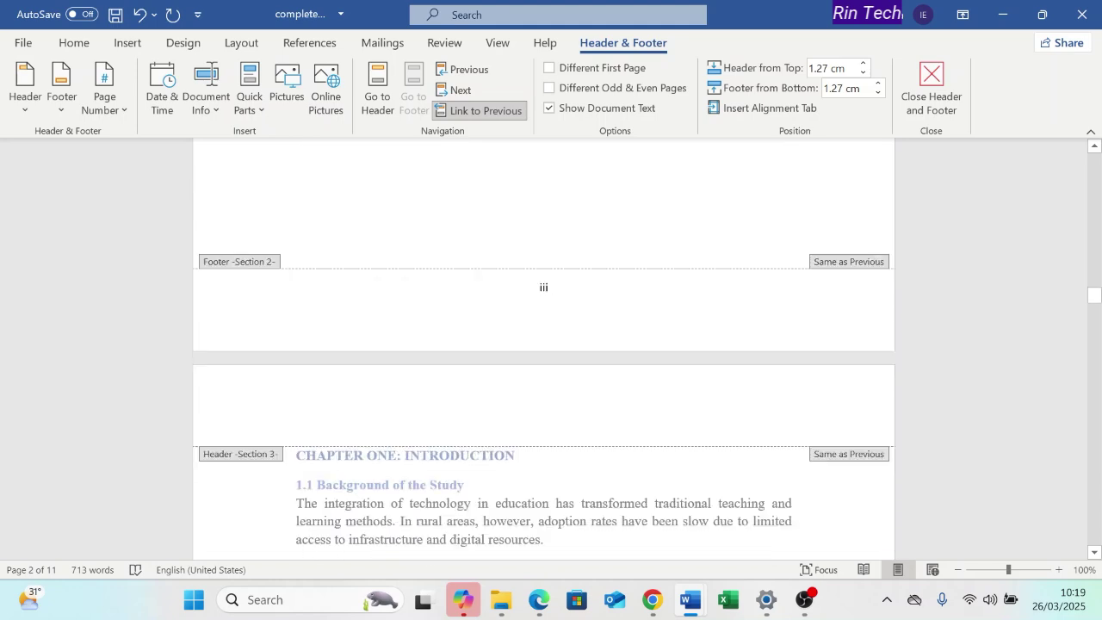
scroll(551, 388, up, 3)
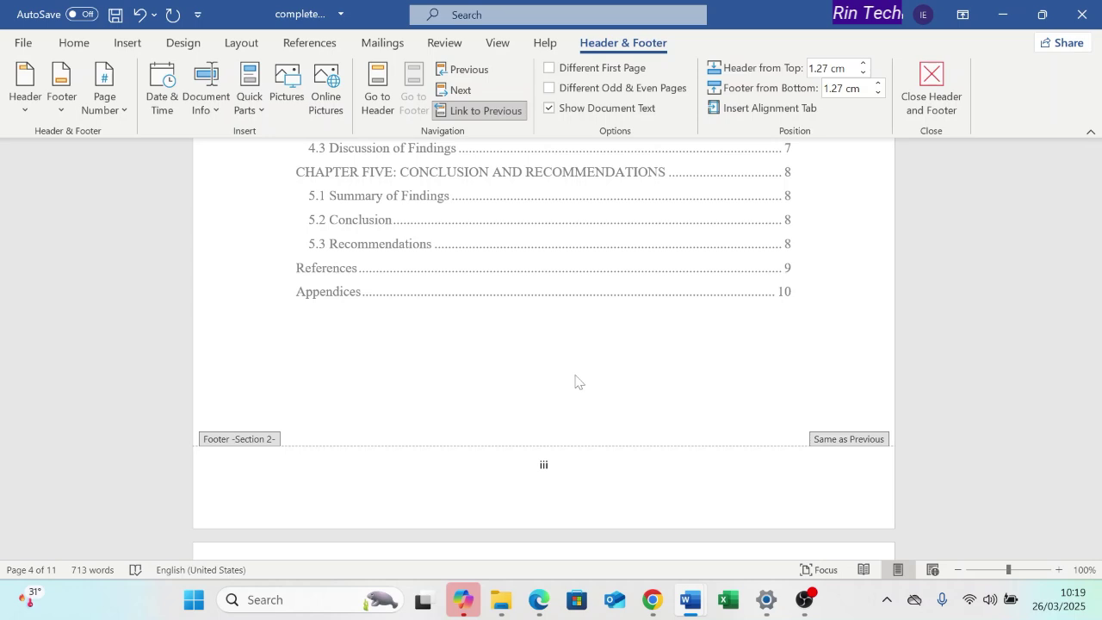
- Select the page number in Chapter One's section 3 footer and choose 1, 2, 3 as its number format
scroll(577, 382, down, 8)
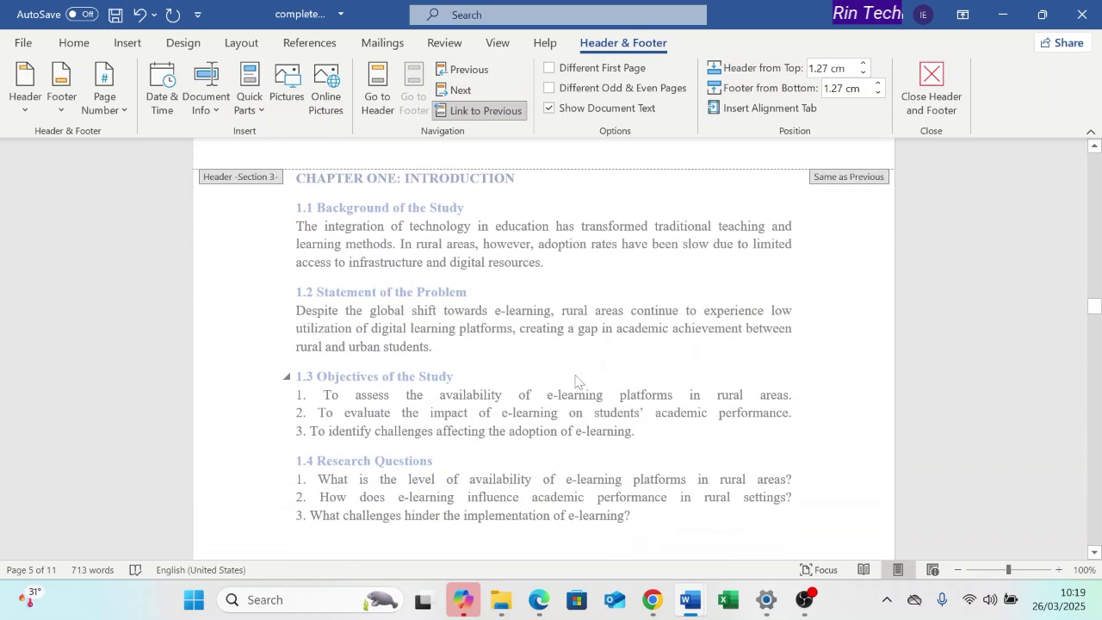
scroll(577, 382, down, 4)
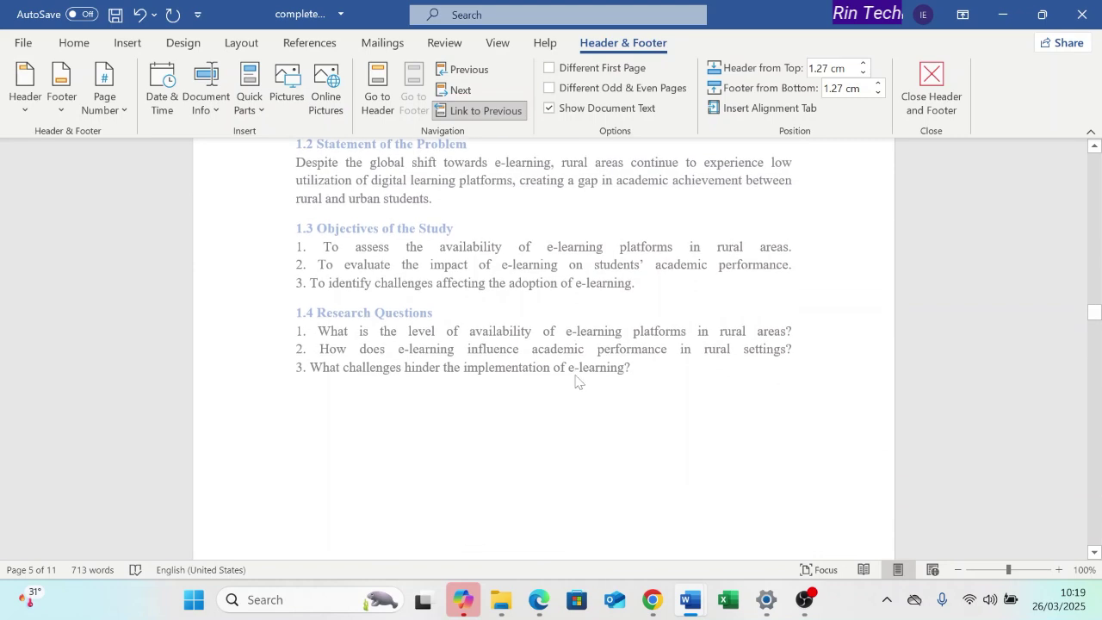
scroll(577, 381, down, 2)
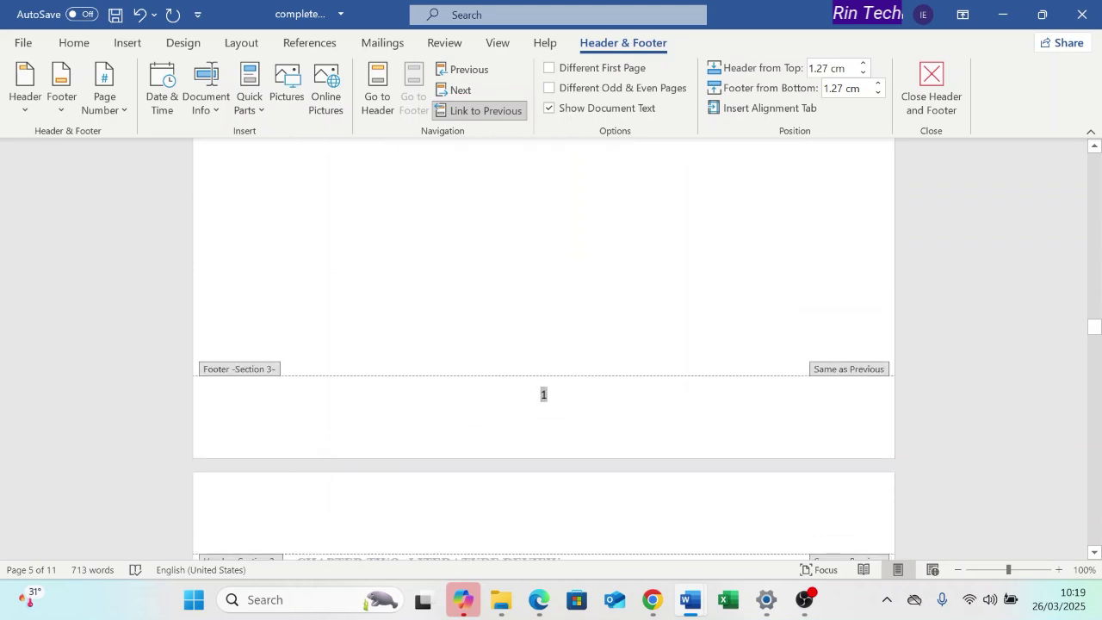
click(534, 409)
click(543, 394)
click(126, 118)
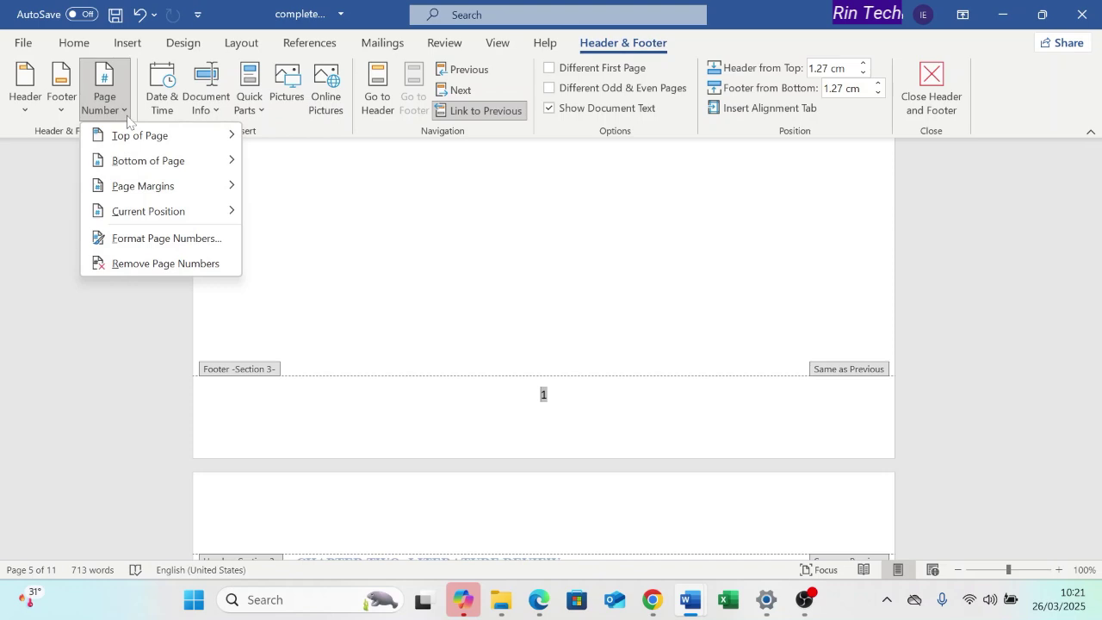
click(141, 238)
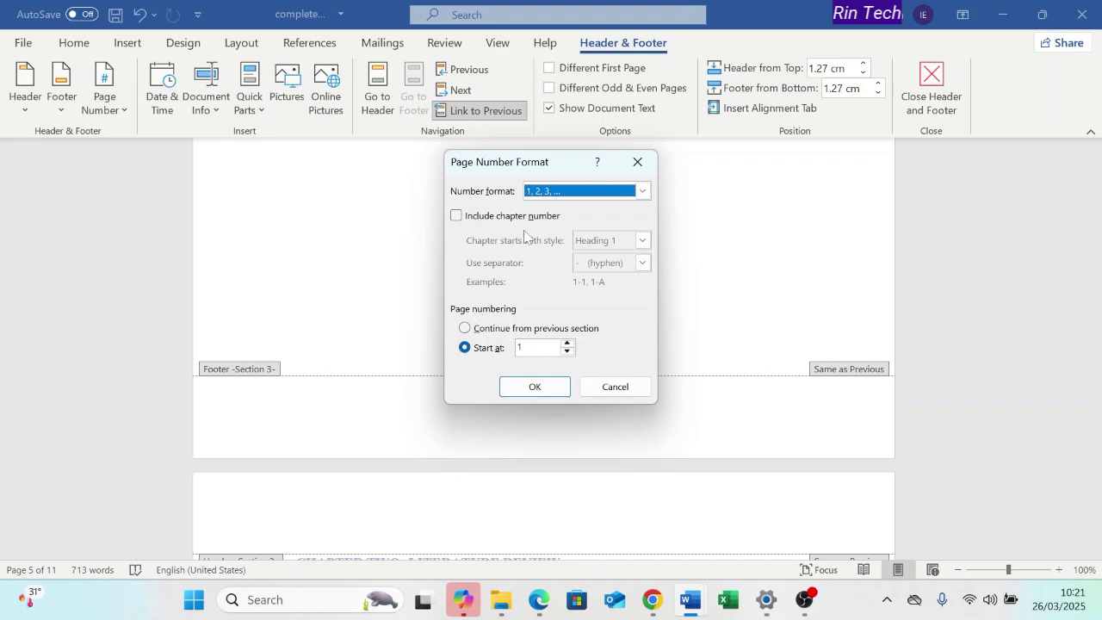
click(642, 191)
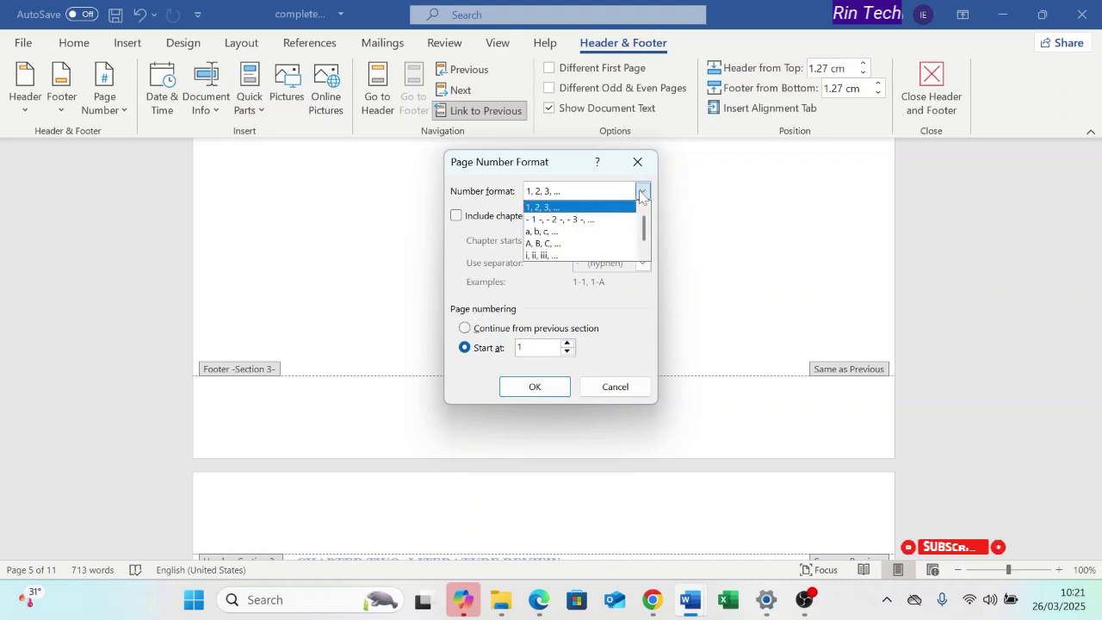
click(550, 209)
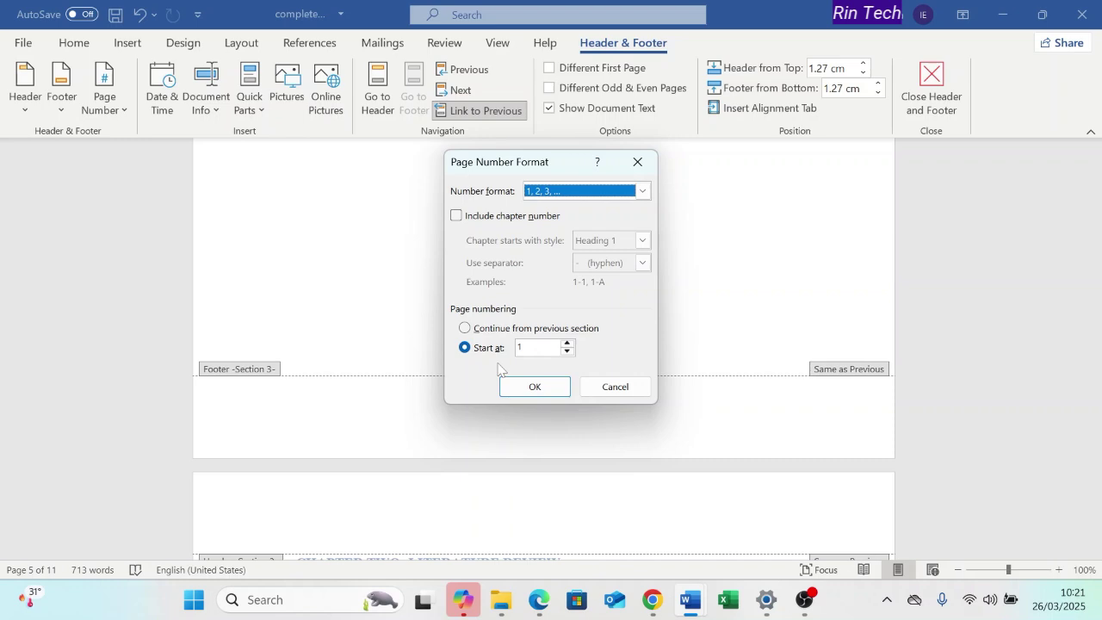
- Set section 3's page numbering to start at 1 and apply the format
click(520, 347)
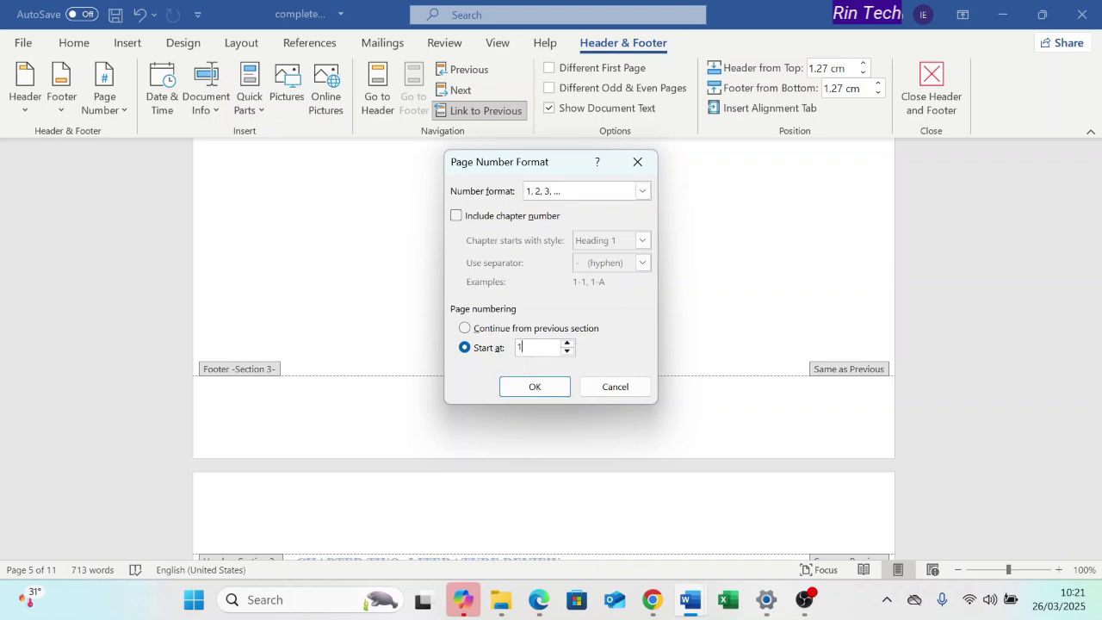
click(567, 343)
click(566, 342)
click(566, 342)
click(567, 349)
click(567, 351)
click(567, 352)
click(534, 387)
- Reopen the page number format settings from the page number in Chapter One's footer
key(End)
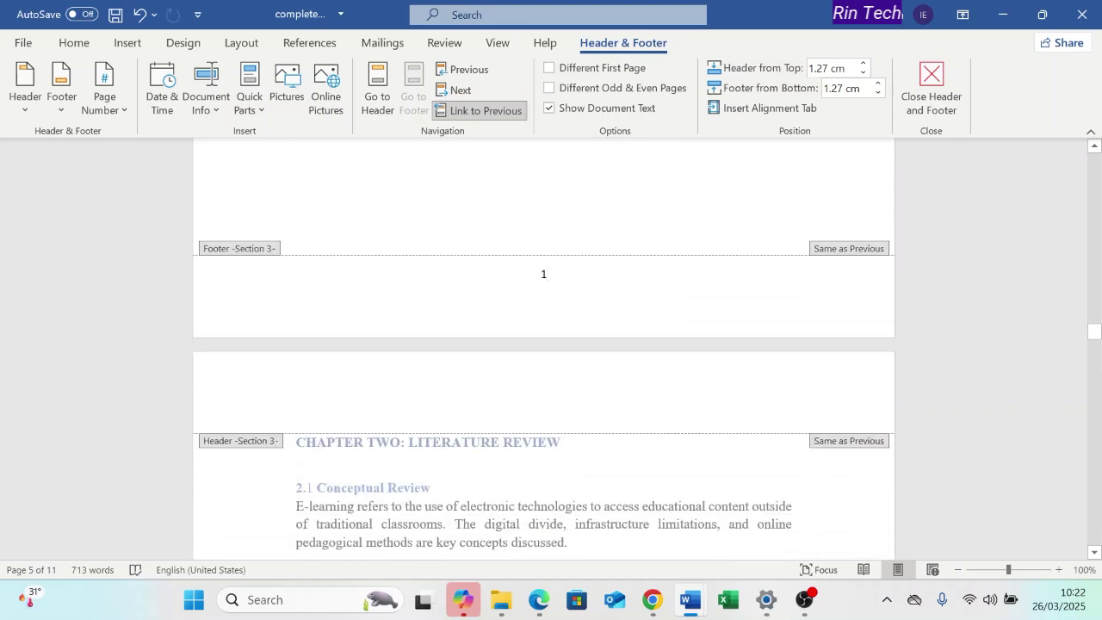
double_click(544, 273)
right_click(545, 282)
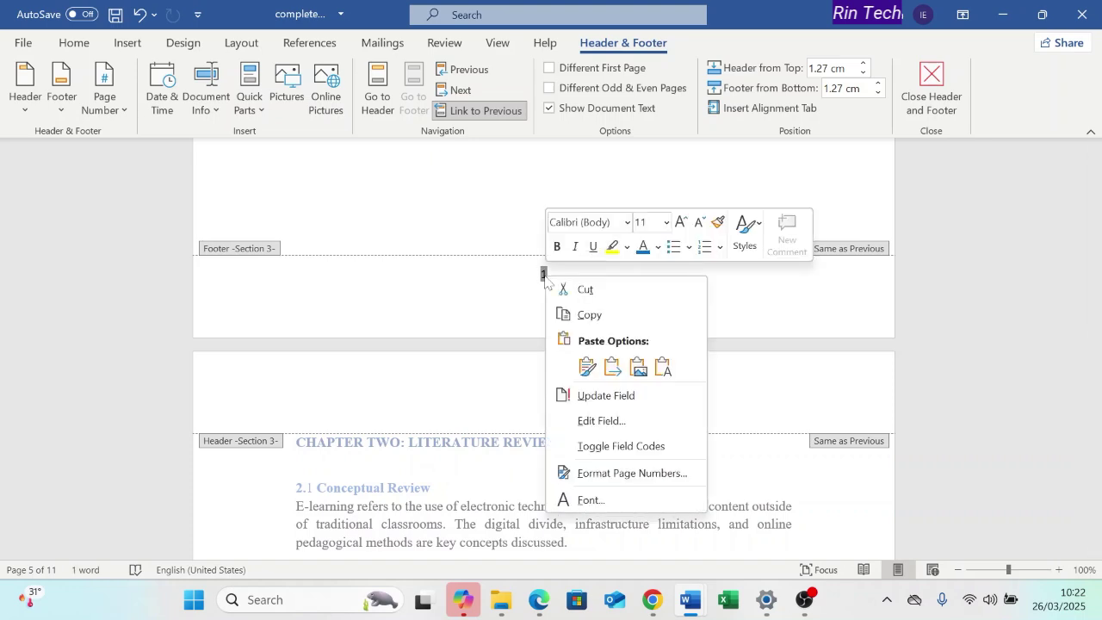
click(607, 471)
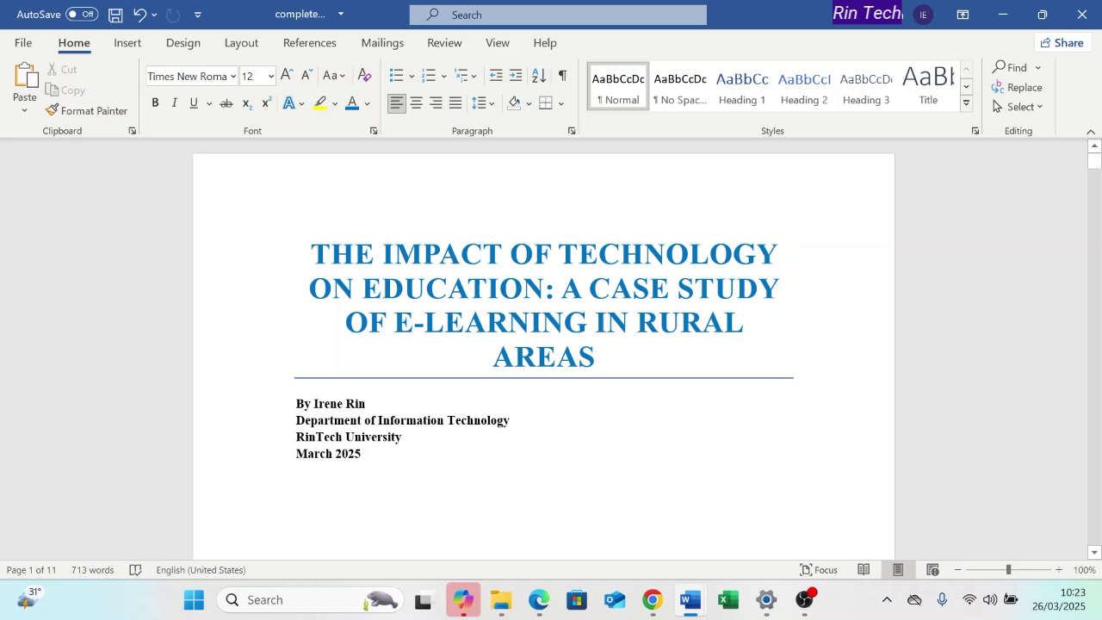
- Review the page numbering from the title page through the preliminary pages and Chapter One to the start of Chapter Two
scroll(552, 388, down, 12)
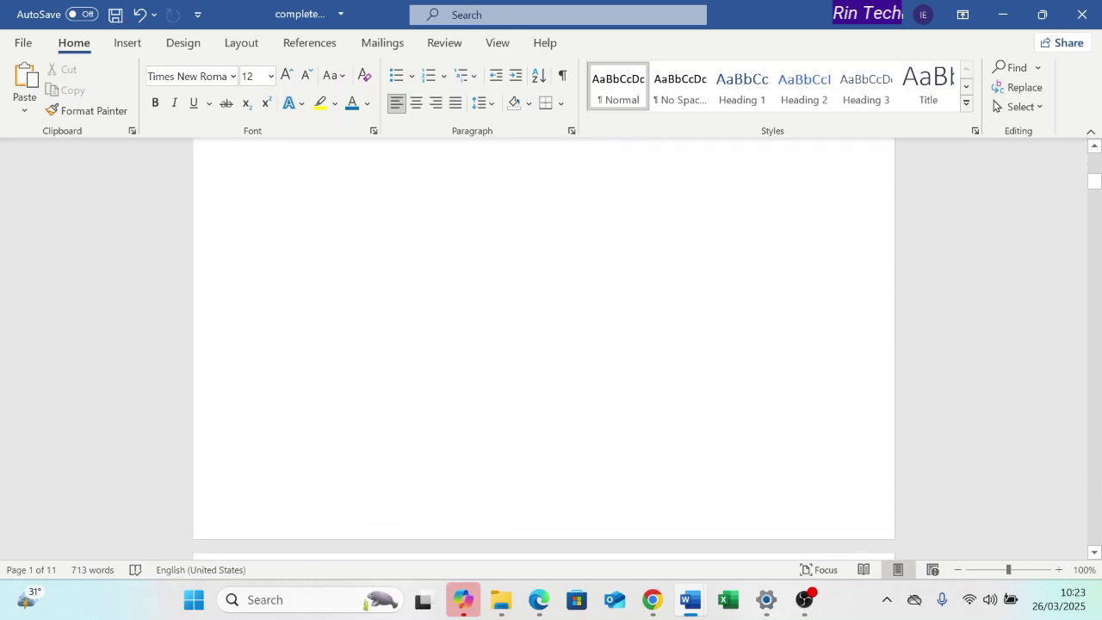
scroll(544, 344, down, 1)
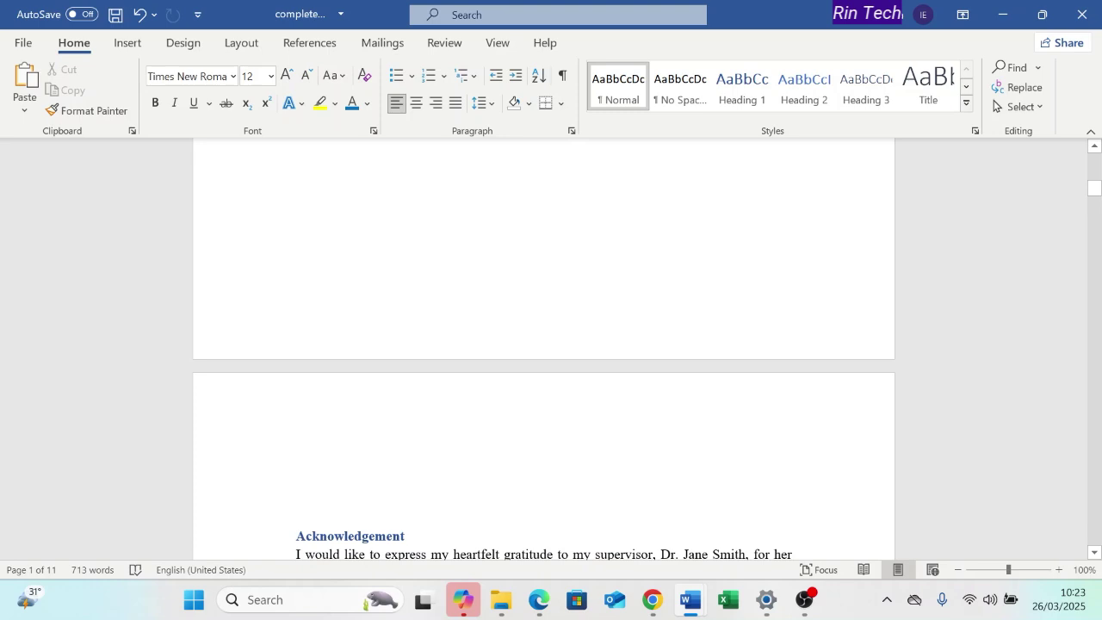
scroll(544, 405, down, 15)
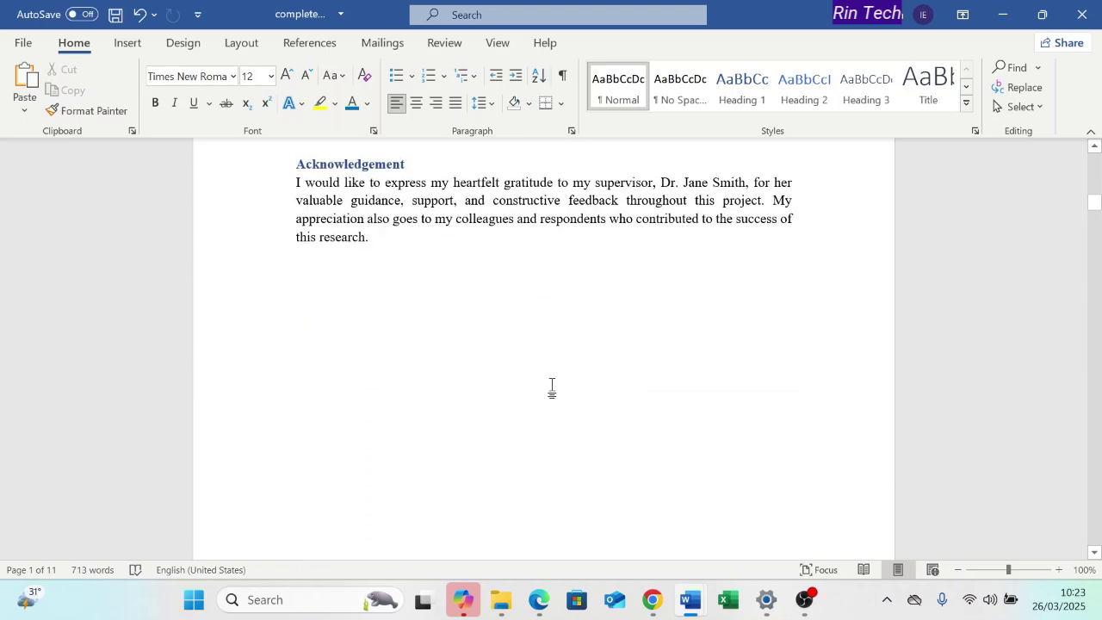
scroll(544, 344, down, 5)
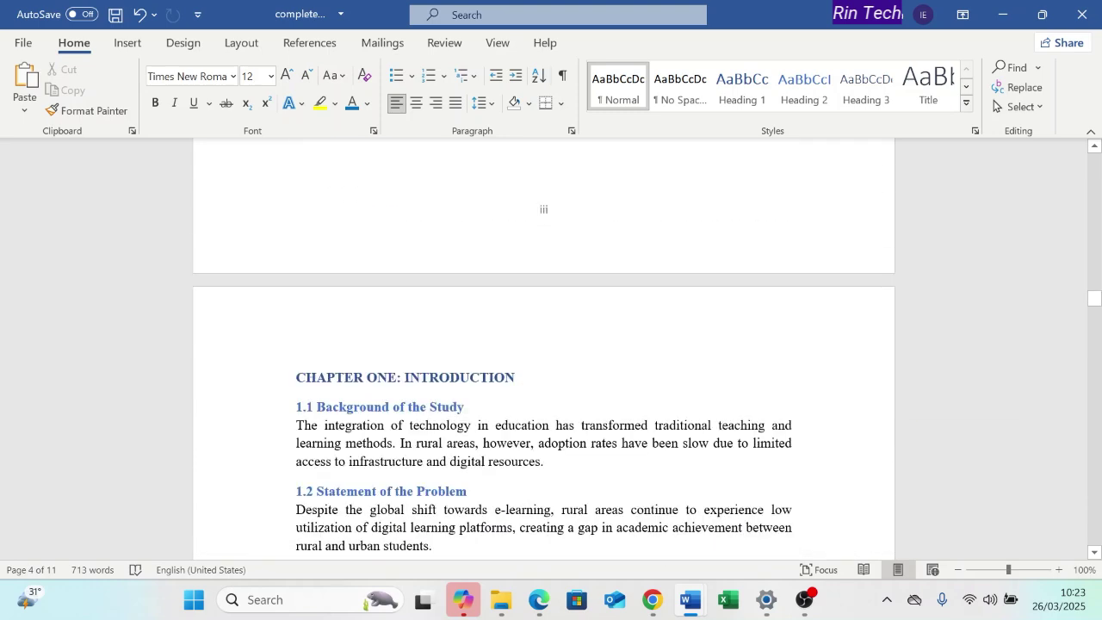
scroll(544, 370, down, 10)
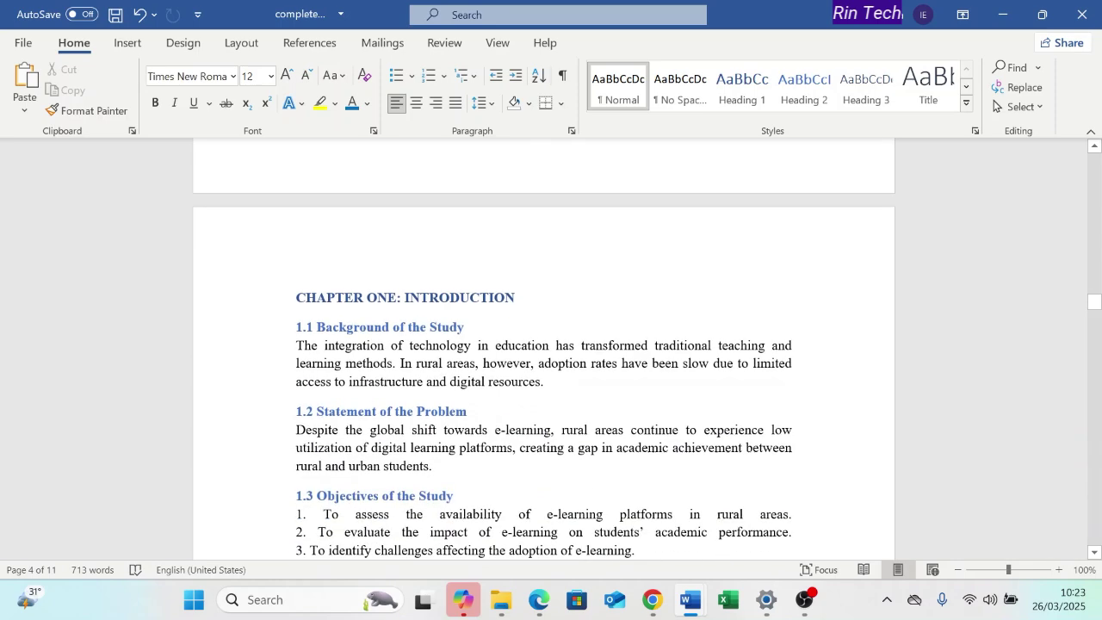
scroll(544, 344, down, 15)
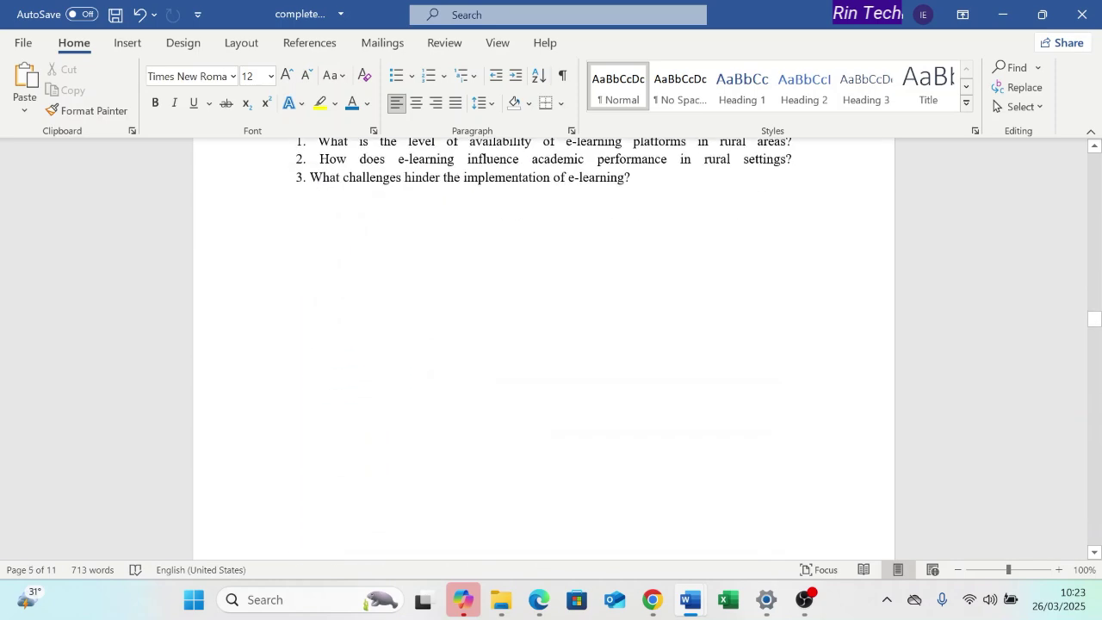
scroll(551, 389, down, 10)
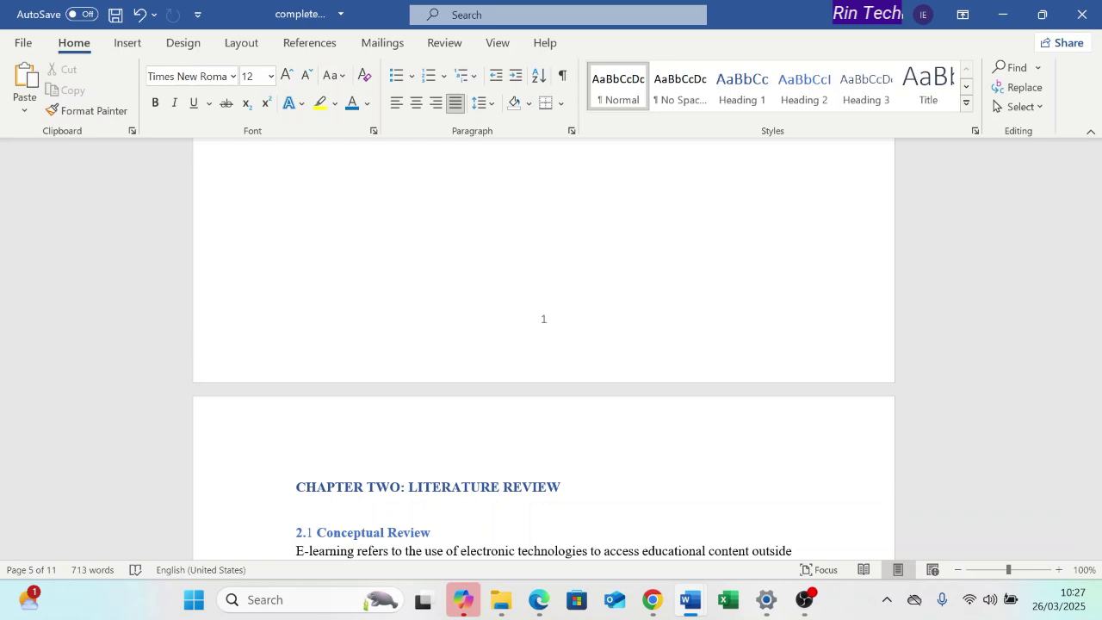
scroll(544, 345, down, 5)
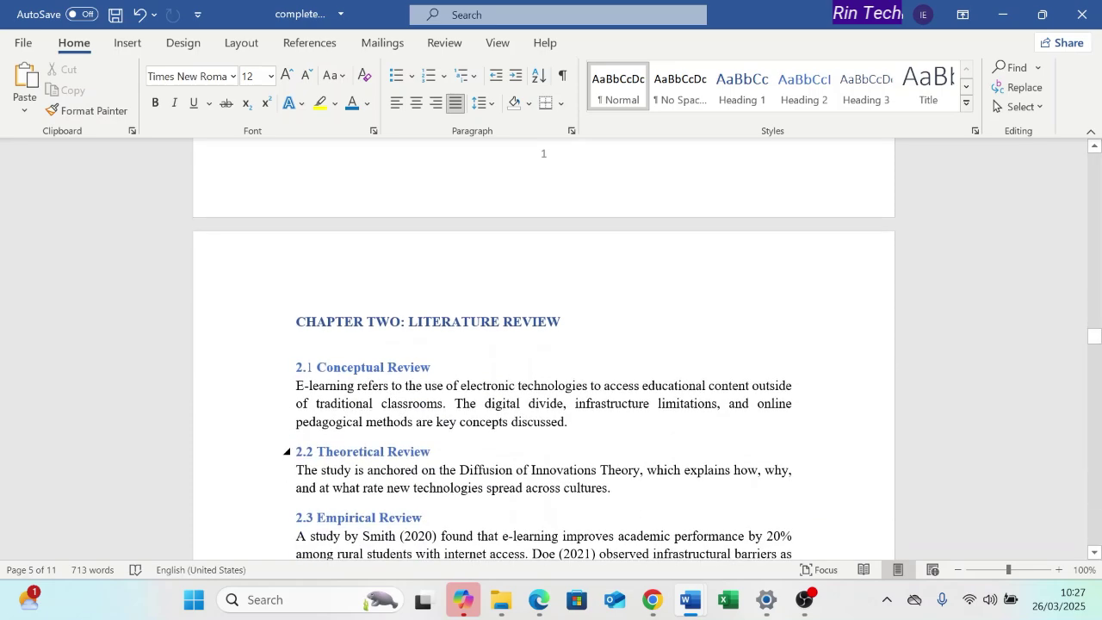
- Update the entire table of contents, including its headings and page numbers
scroll(543, 345, up, 8)
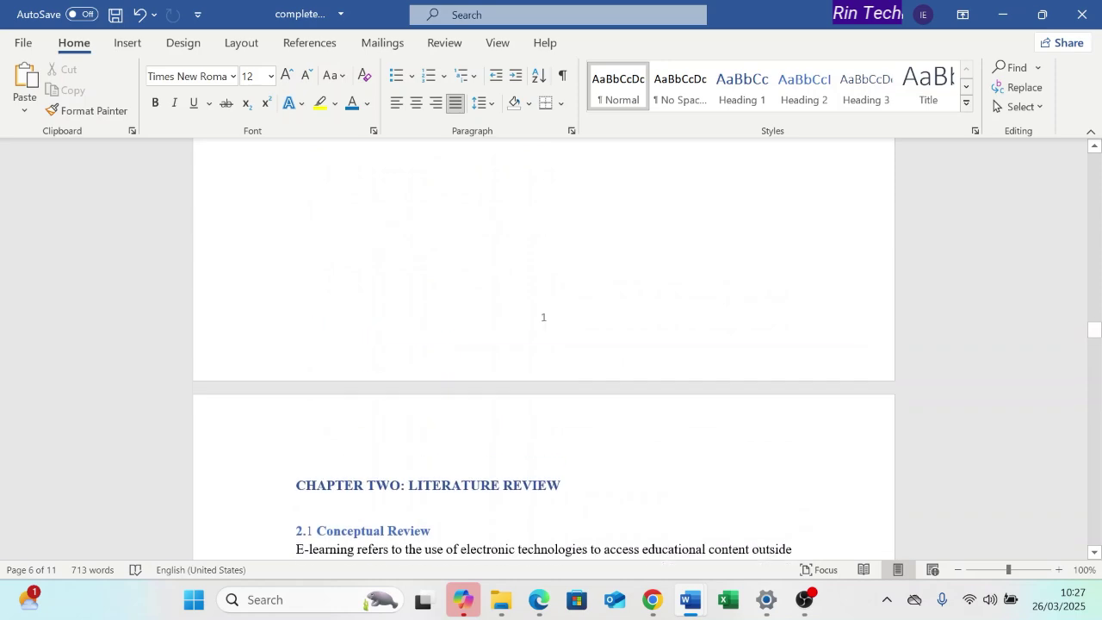
scroll(544, 345, up, 10)
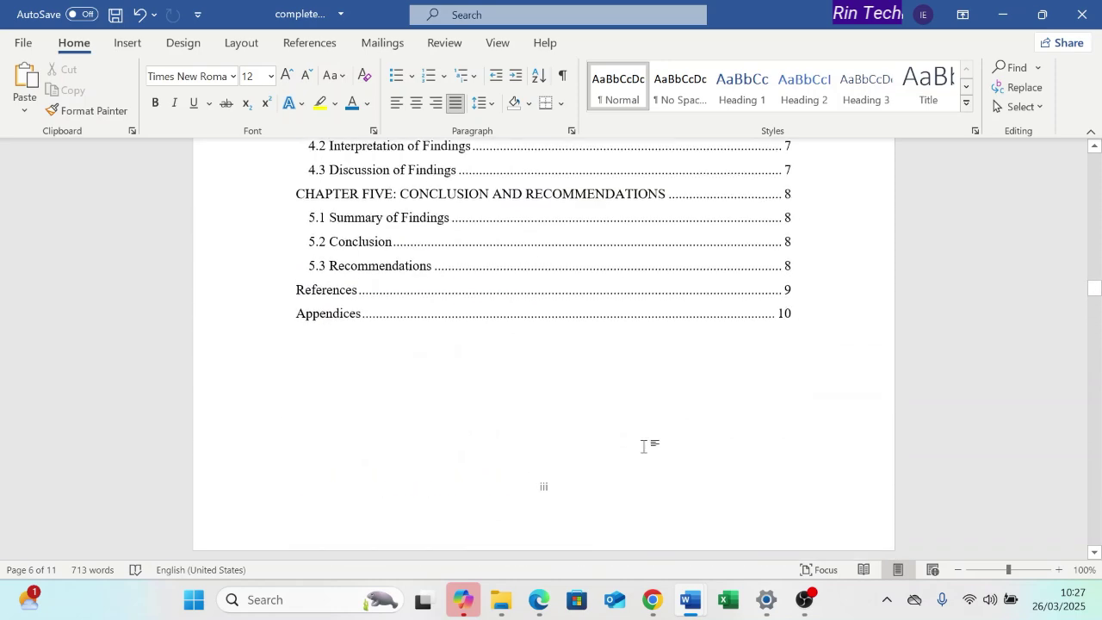
scroll(544, 345, up, 5)
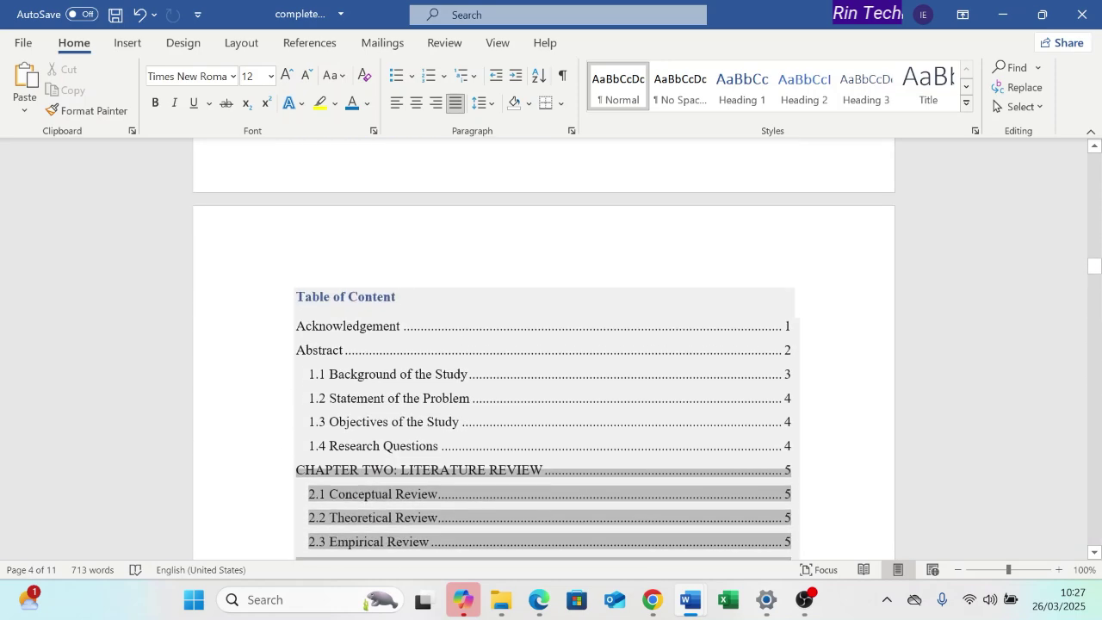
click(396, 297)
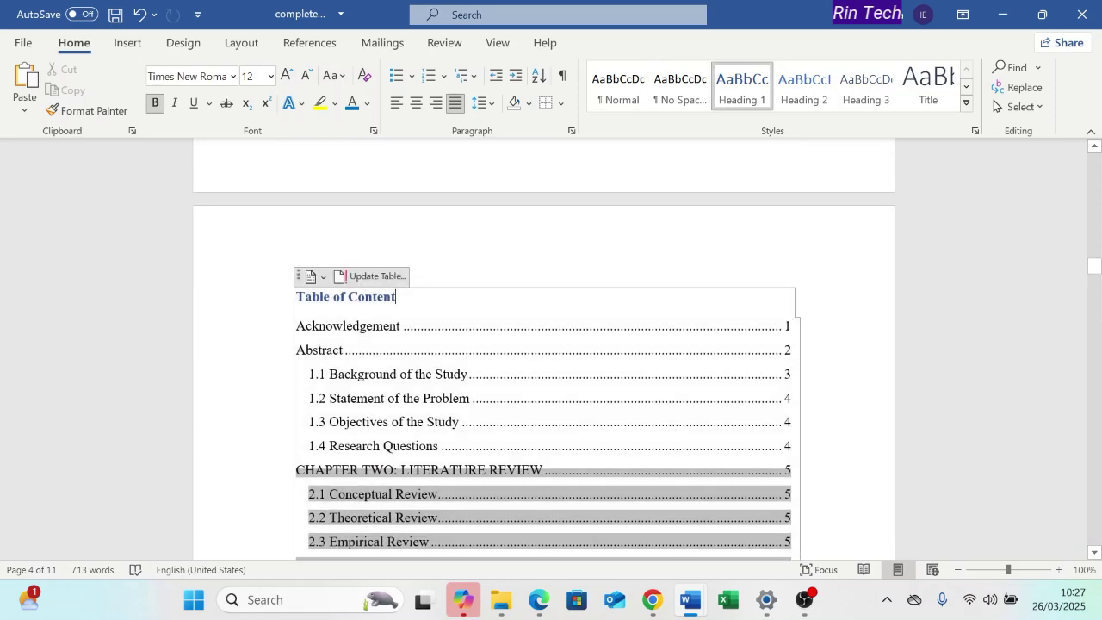
click(377, 276)
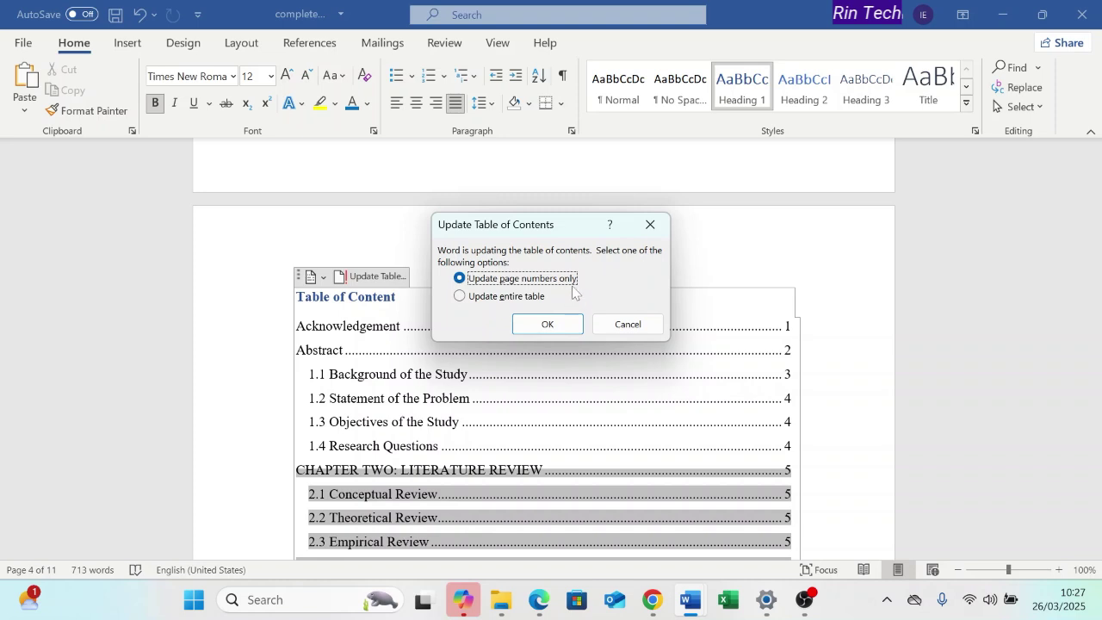
click(484, 296)
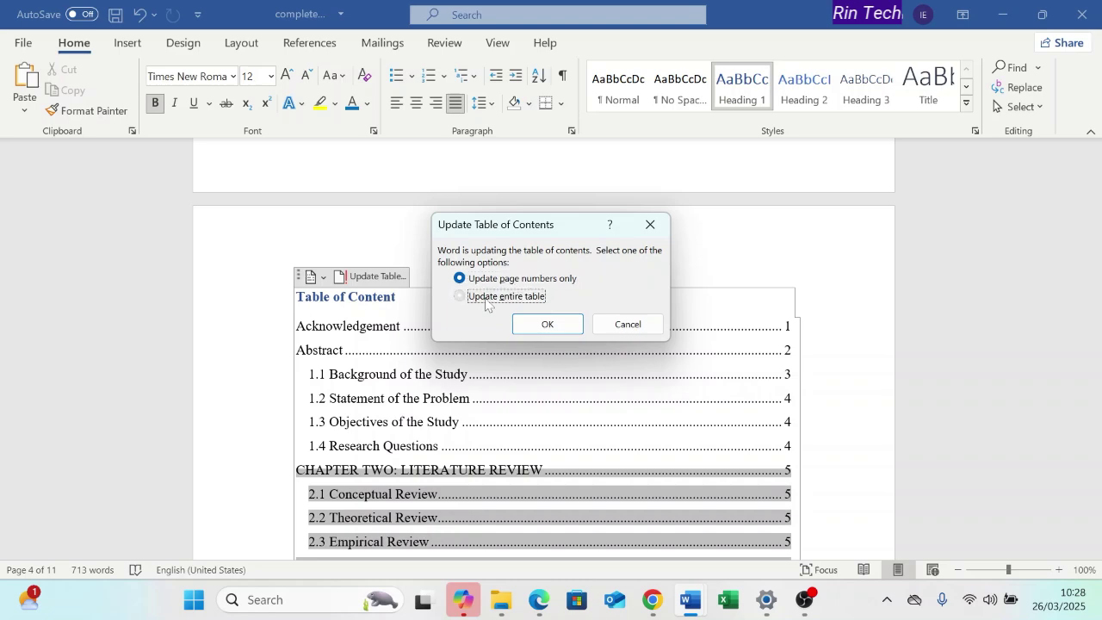
click(543, 324)
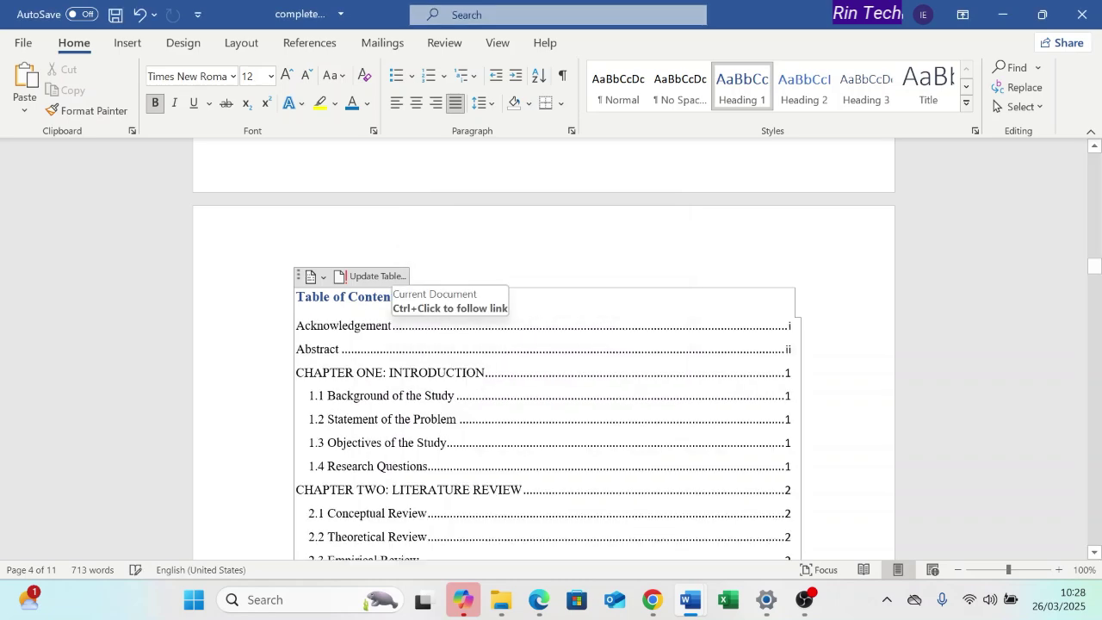
- Examine the updated table of contents, comparing the page numbers of the preliminary entries with those of the chapters
scroll(387, 293, down, 3)
scroll(388, 293, up, 2)
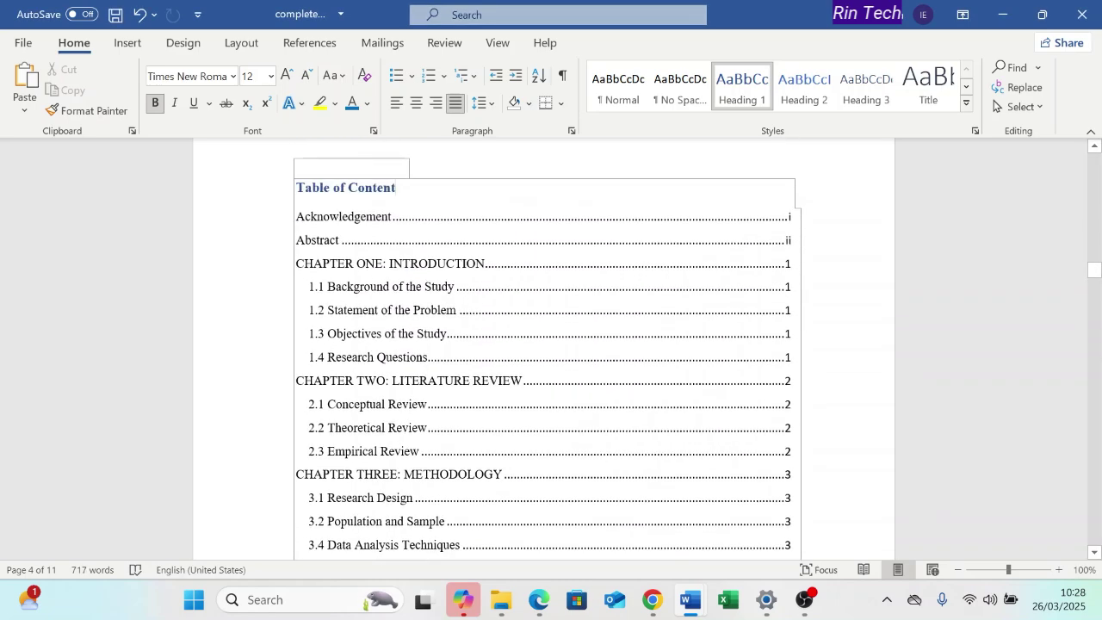
scroll(447, 318, down, 2)
scroll(447, 318, up, 2)
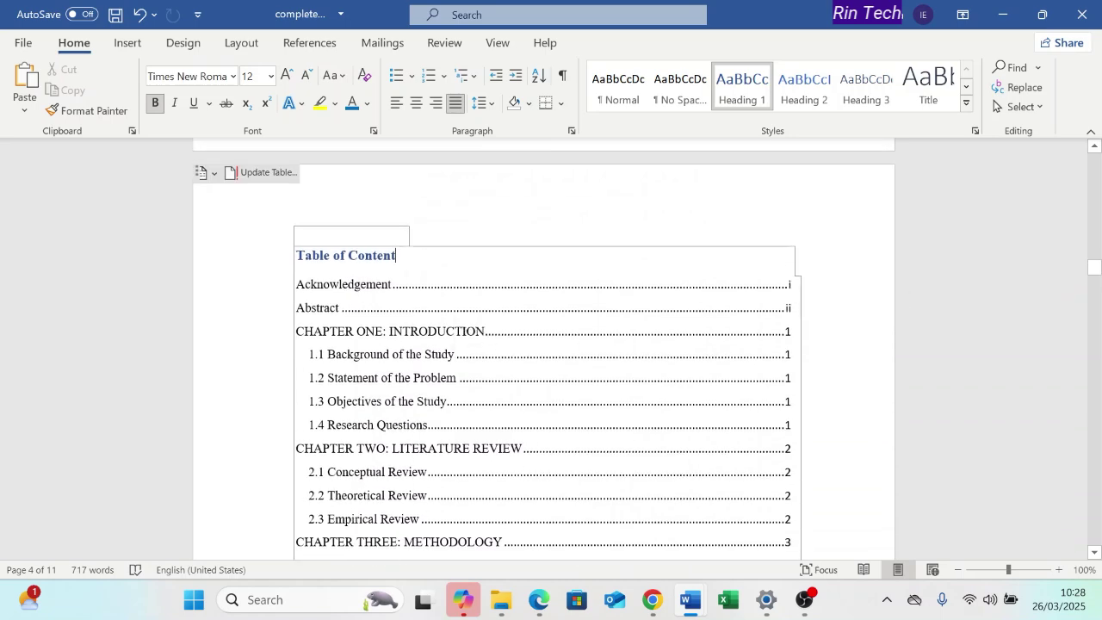
scroll(344, 263, down, 3)
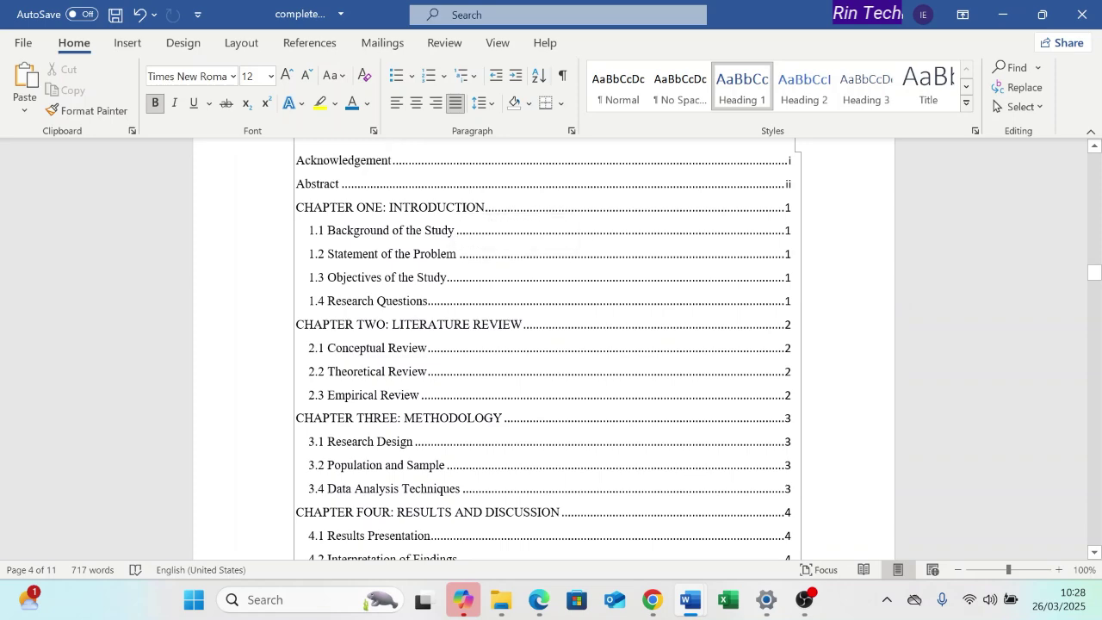
scroll(551, 345, down, 10)
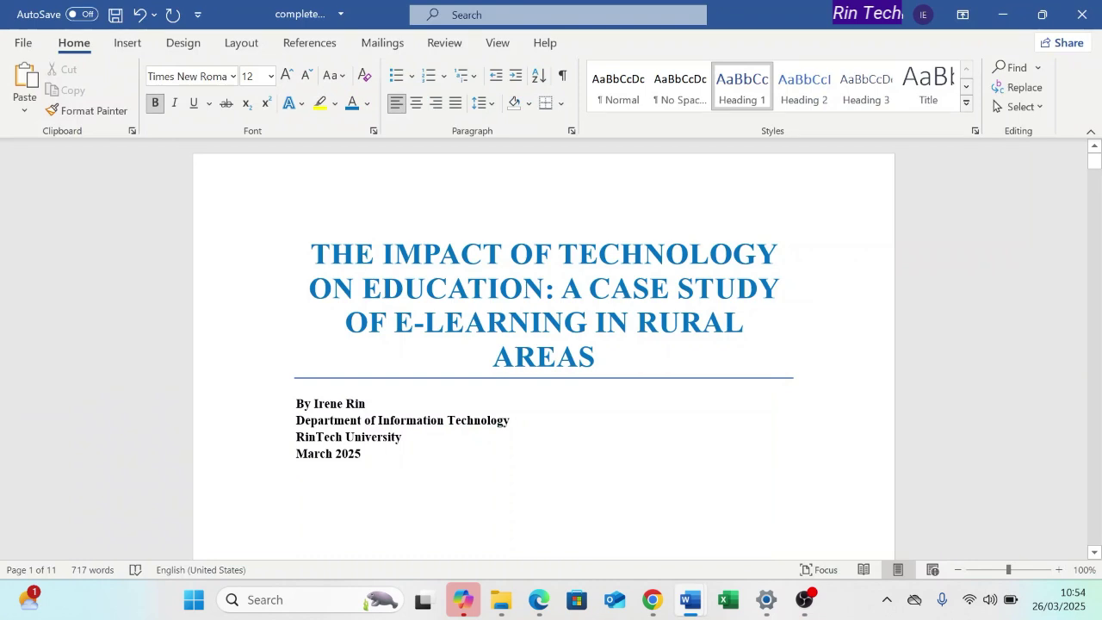
- Review the footer page numbers from the title page through the preliminary pages and on to Chapter Four
scroll(665, 367, down, 6)
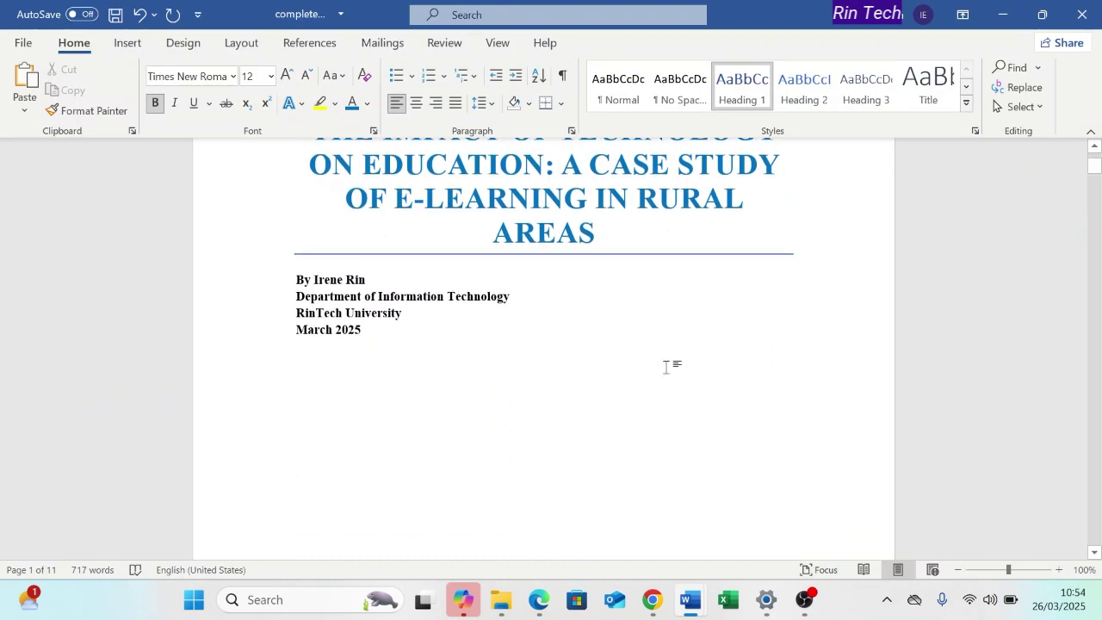
scroll(666, 367, down, 8)
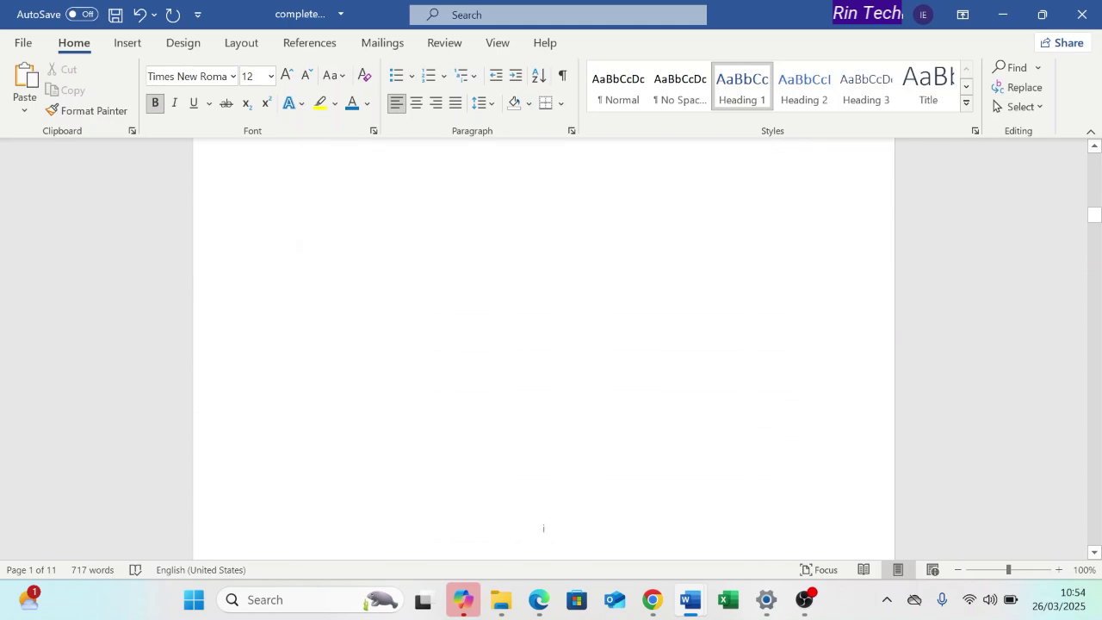
scroll(666, 374, down, 10)
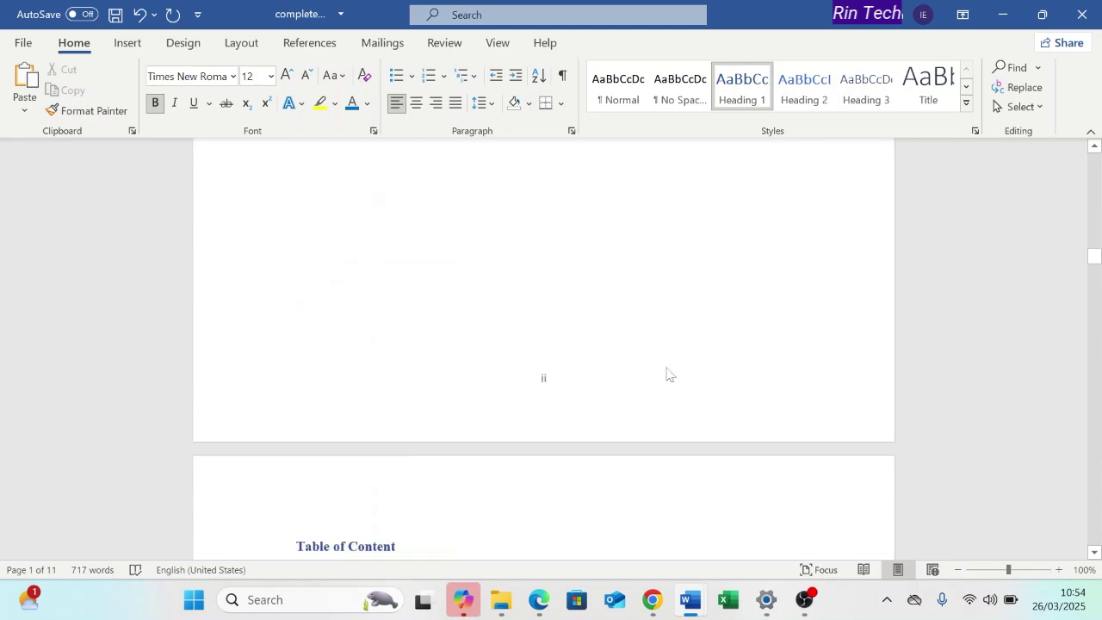
scroll(670, 374, down, 10)
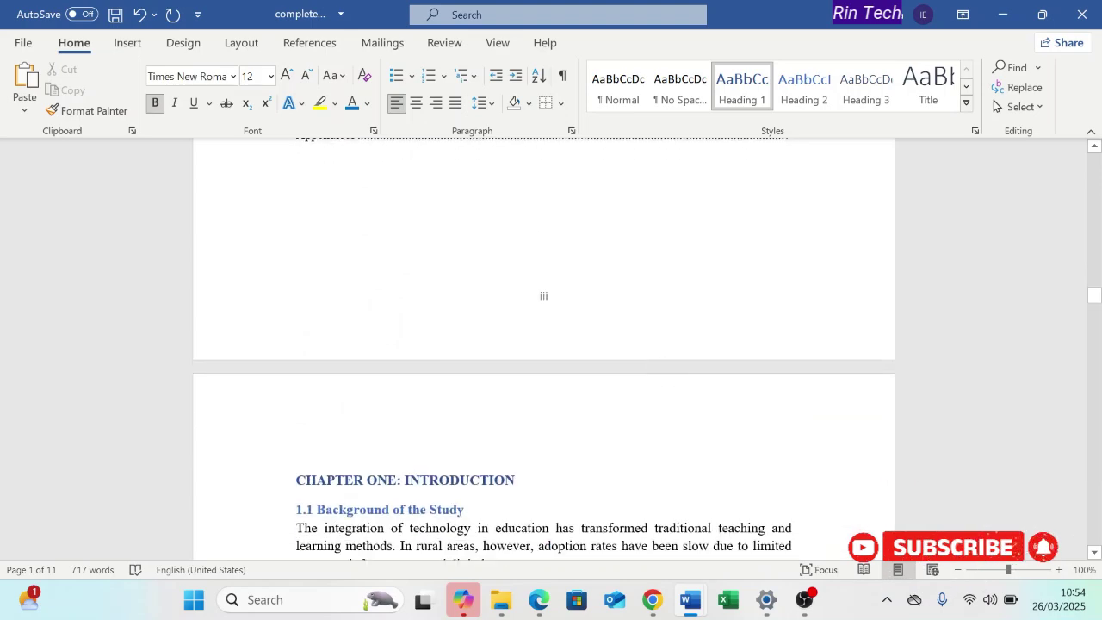
scroll(543, 344, down, 5)
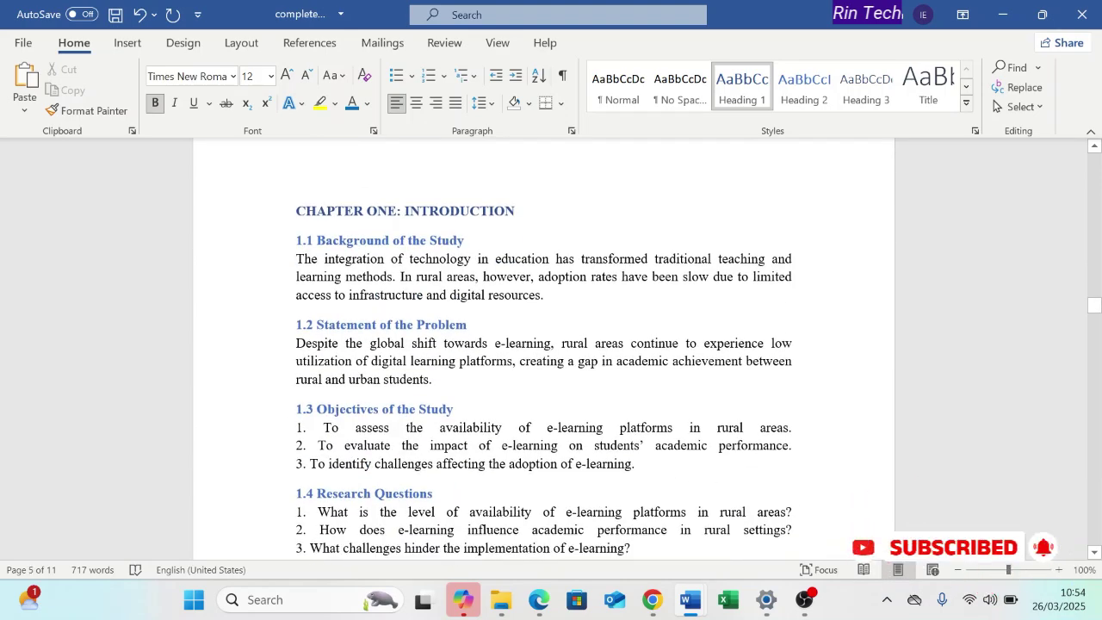
scroll(543, 344, down, 13)
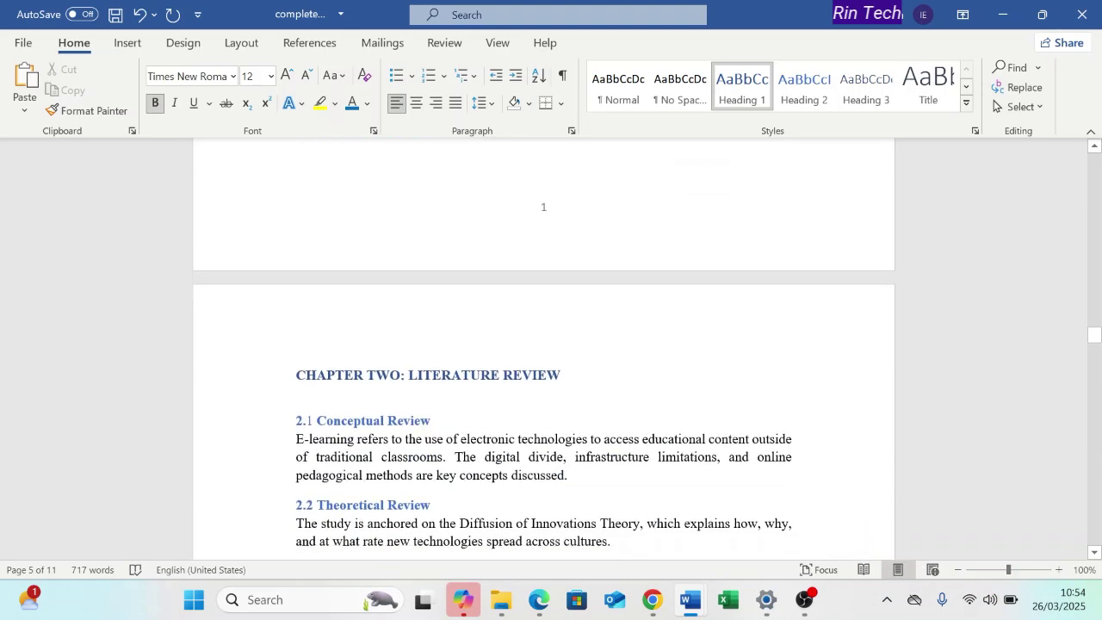
scroll(544, 344, down, 6)
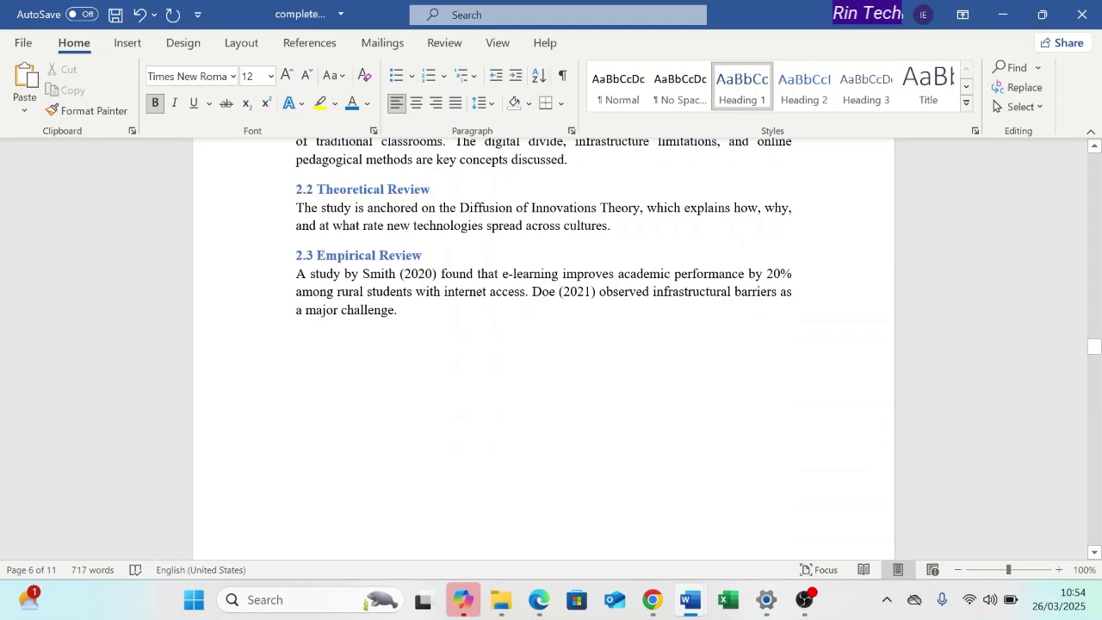
scroll(543, 345, down, 4)
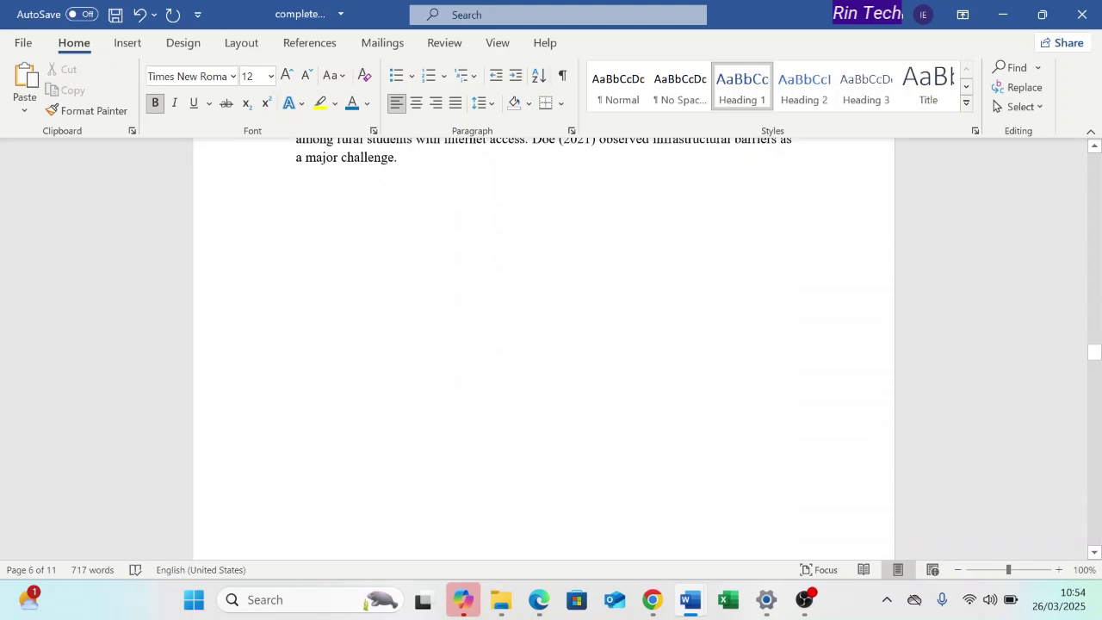
scroll(543, 344, up, 2)
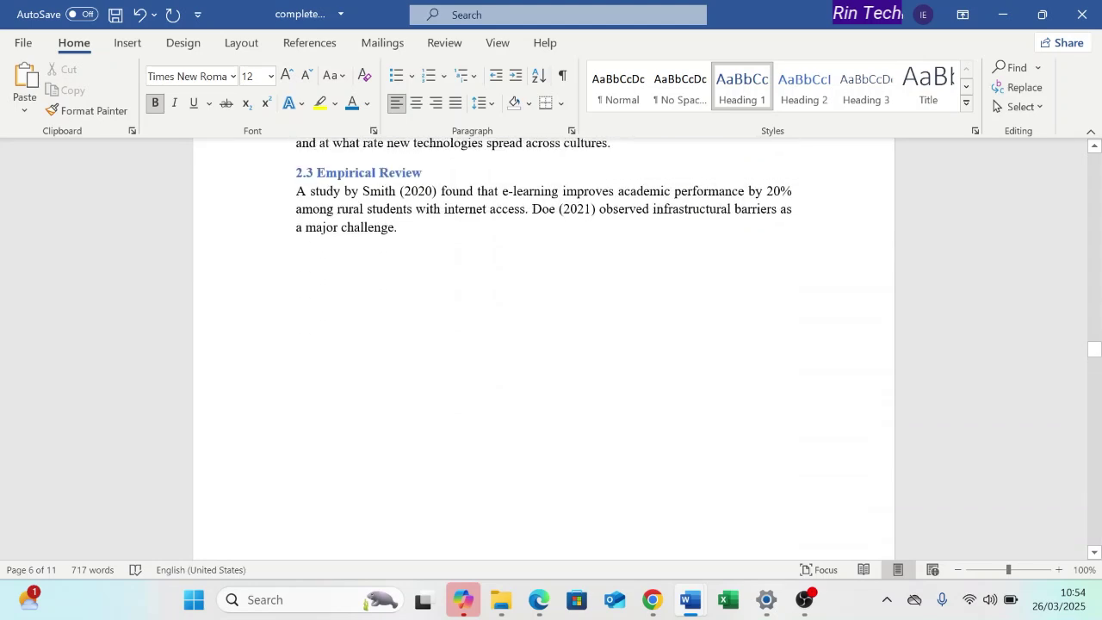
scroll(543, 344, up, 3)
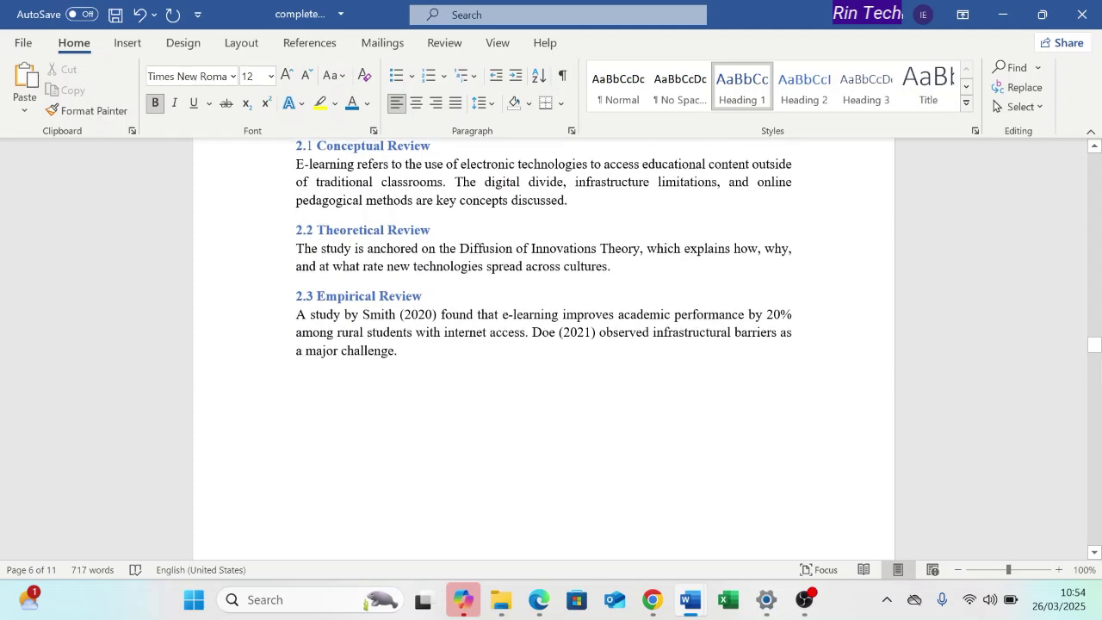
scroll(543, 344, down, 15)
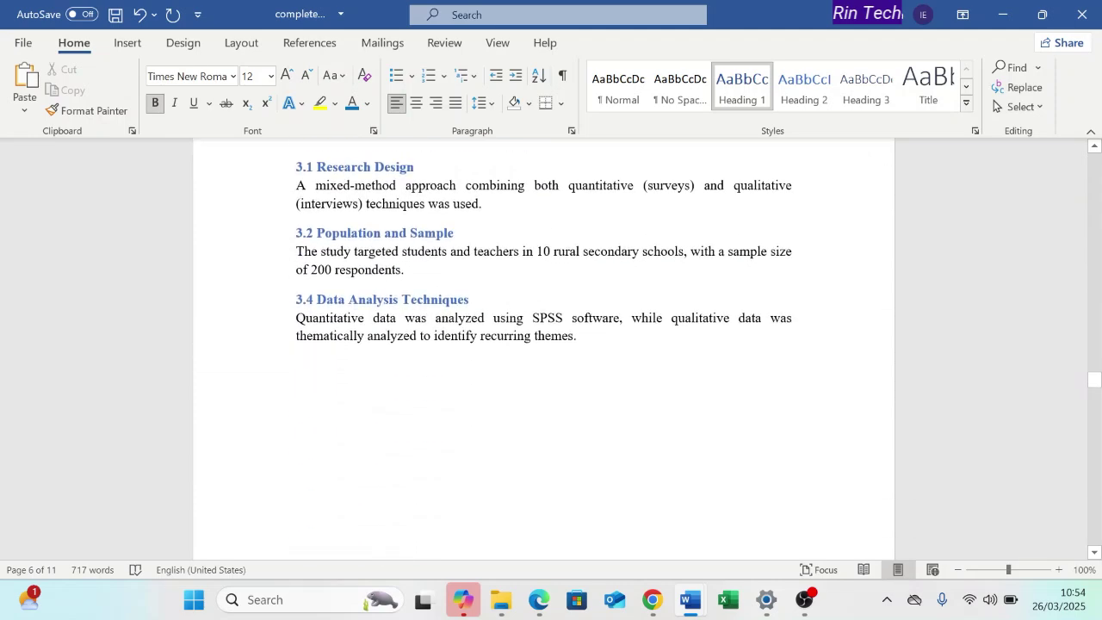
scroll(669, 373, down, 8)
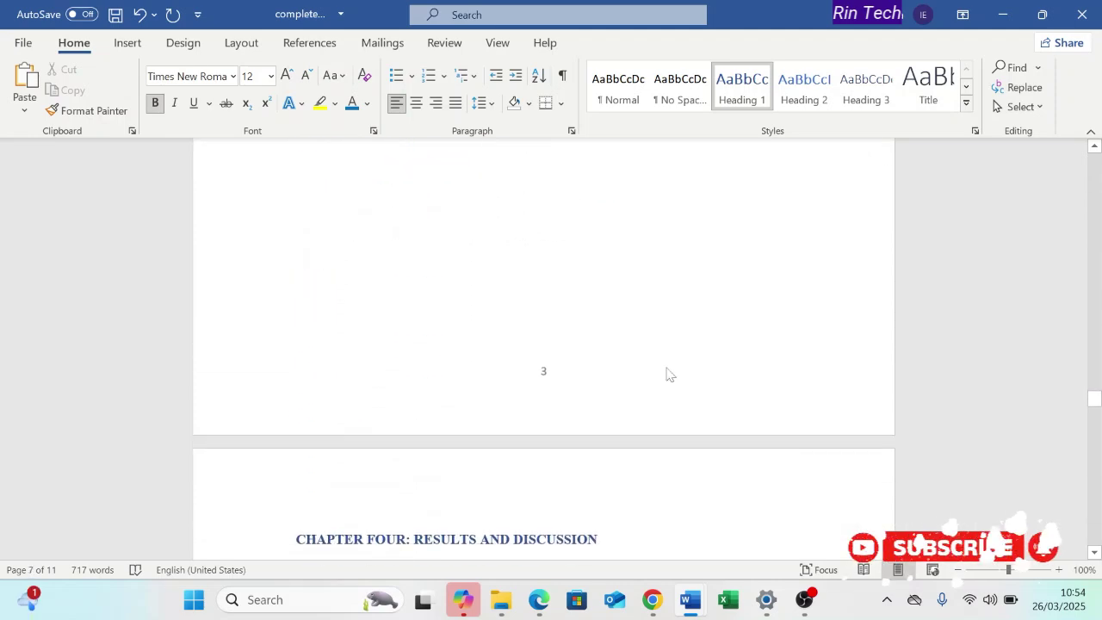
scroll(668, 373, down, 3)
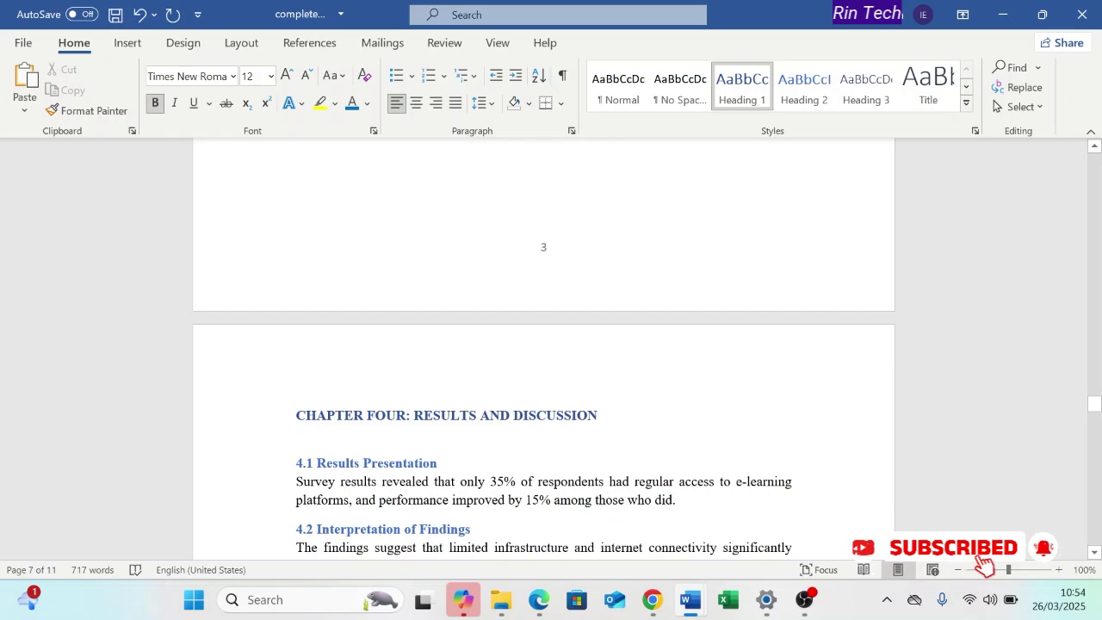
scroll(543, 344, up, 1)
scroll(543, 345, down, 3)
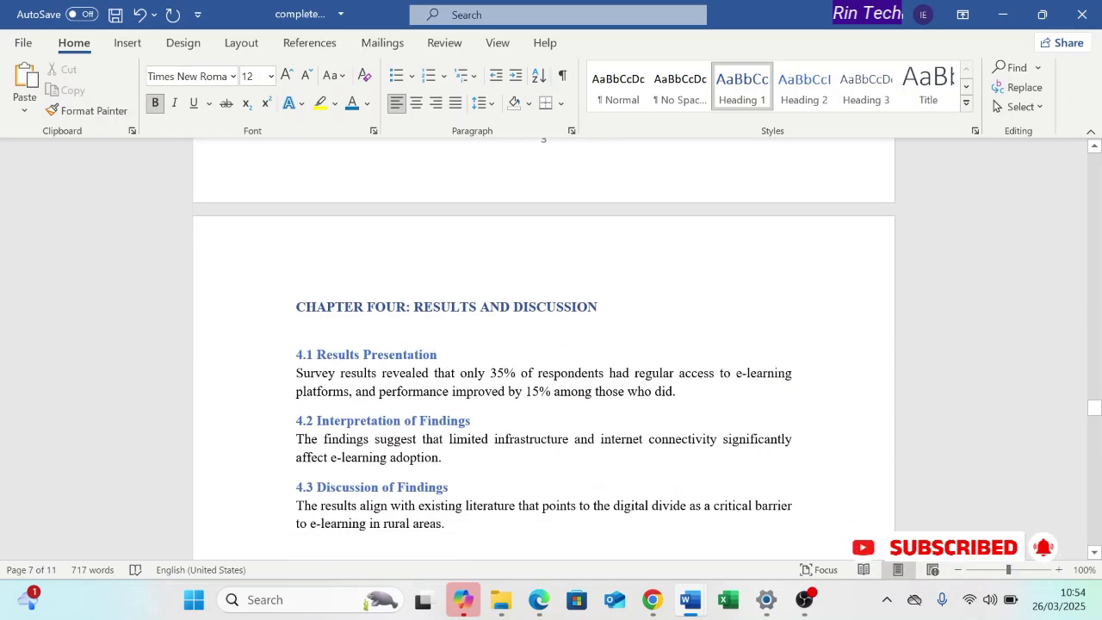
scroll(543, 344, down, 1)
scroll(543, 345, down, 1)
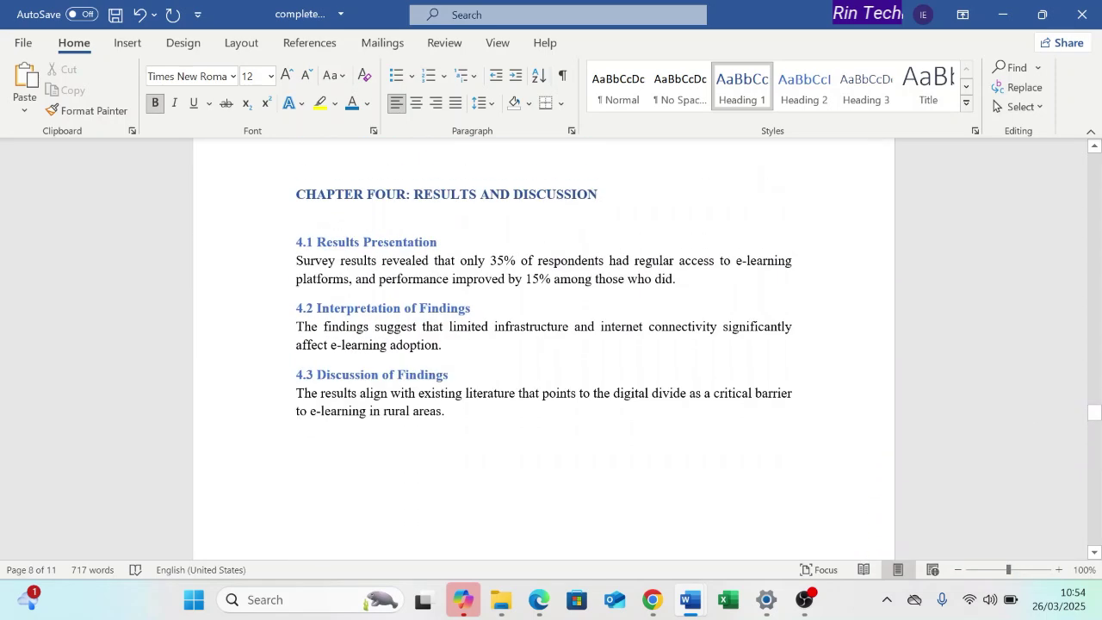
scroll(544, 345, up, 4)
scroll(666, 371, up, 9)
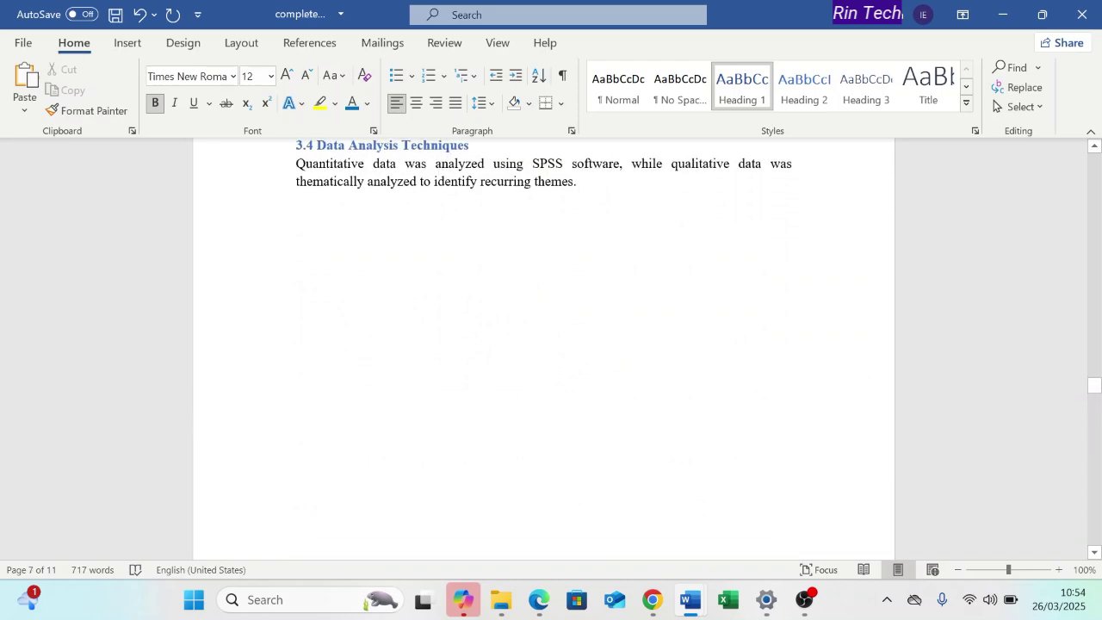
scroll(543, 258, up, 3)
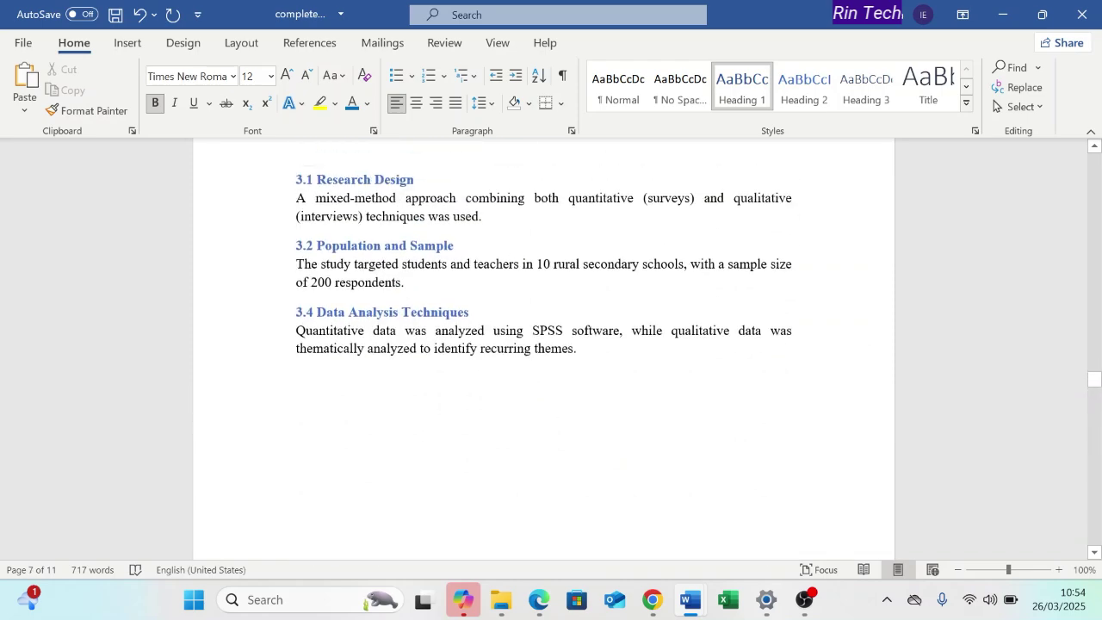